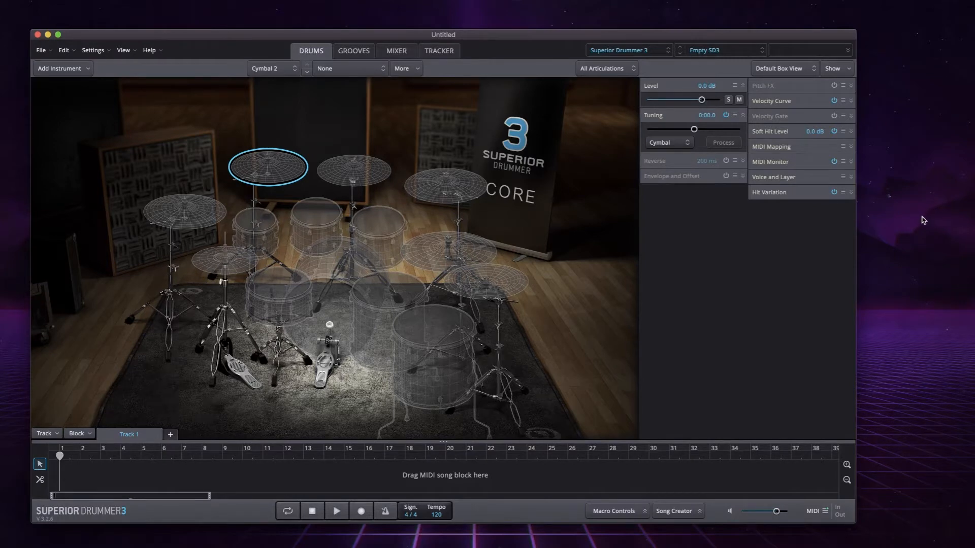
- Bring up the TR707 folder in Finder and preview the clap, cowbell, crash, Kick_1, Snare_1 and Tom_1 samples
{"action": "left_click", "coordinate": [923, 220]}
{"action": "left_click_drag", "start_coordinate": [928, 277], "coordinate": [773, 268]}
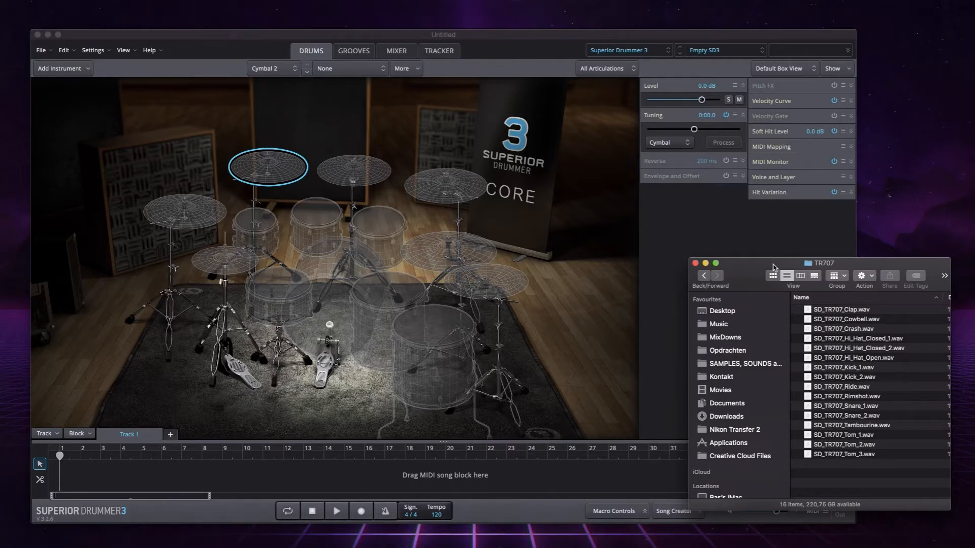
{"action": "left_click", "coordinate": [904, 311]}
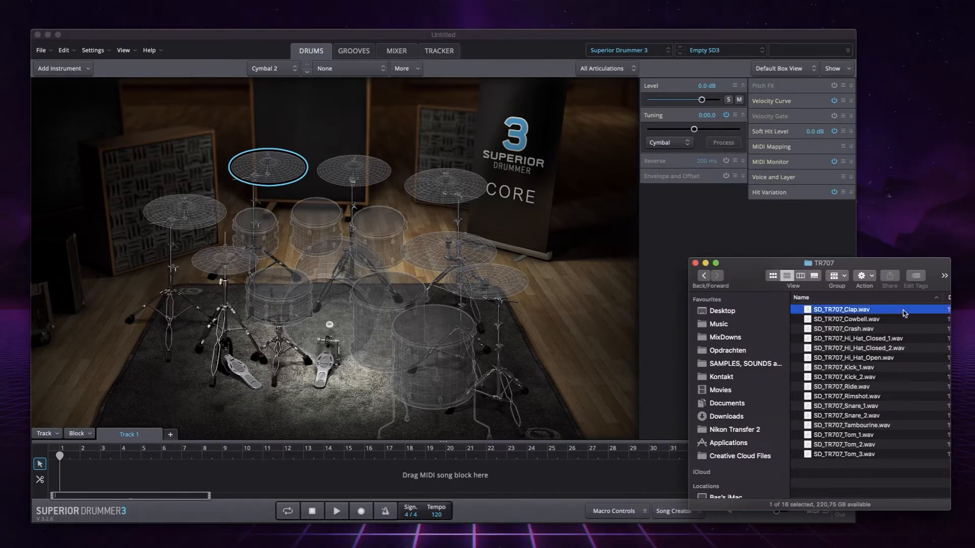
{"action": "key", "text": "space"}
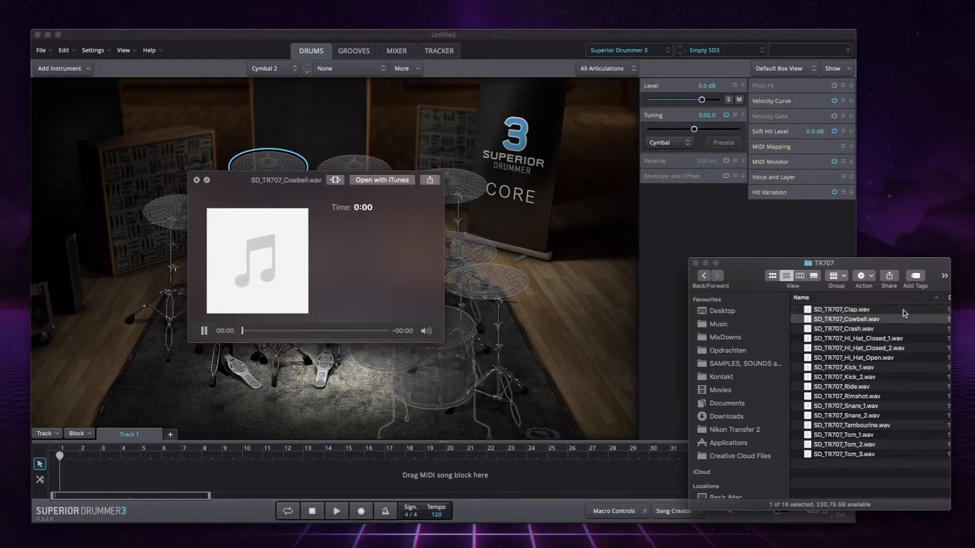
{"action": "key", "text": "Down"}
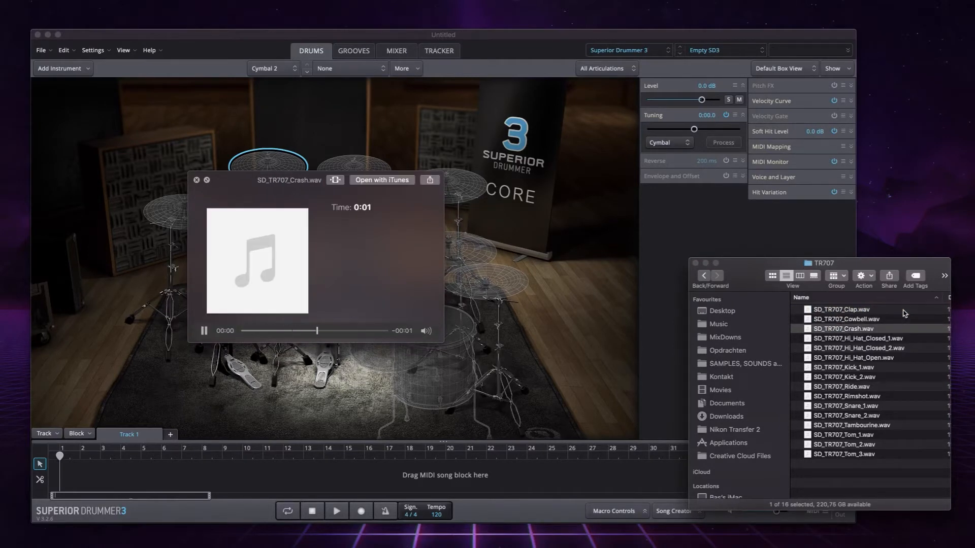
{"action": "key", "text": "space"}
{"action": "left_click", "coordinate": [882, 371]}
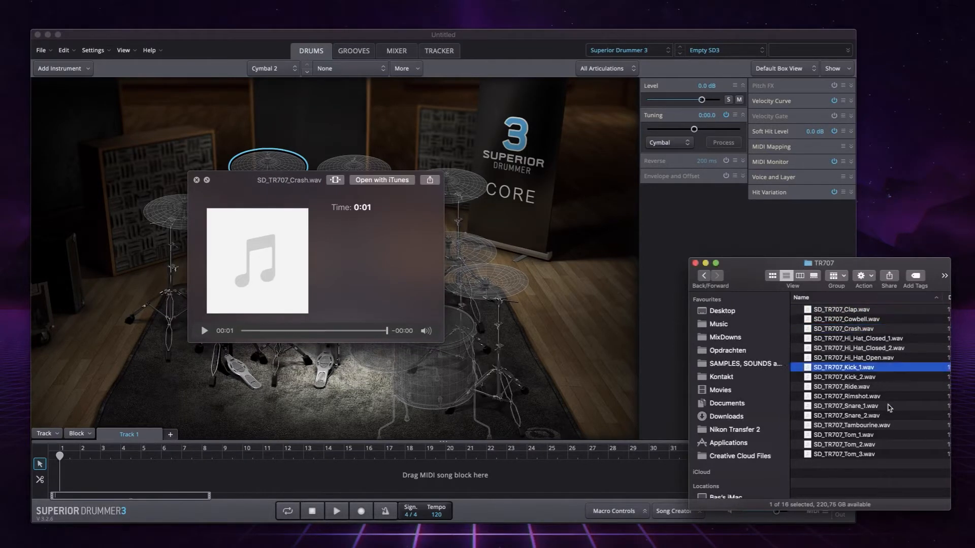
{"action": "left_click", "coordinate": [890, 409]}
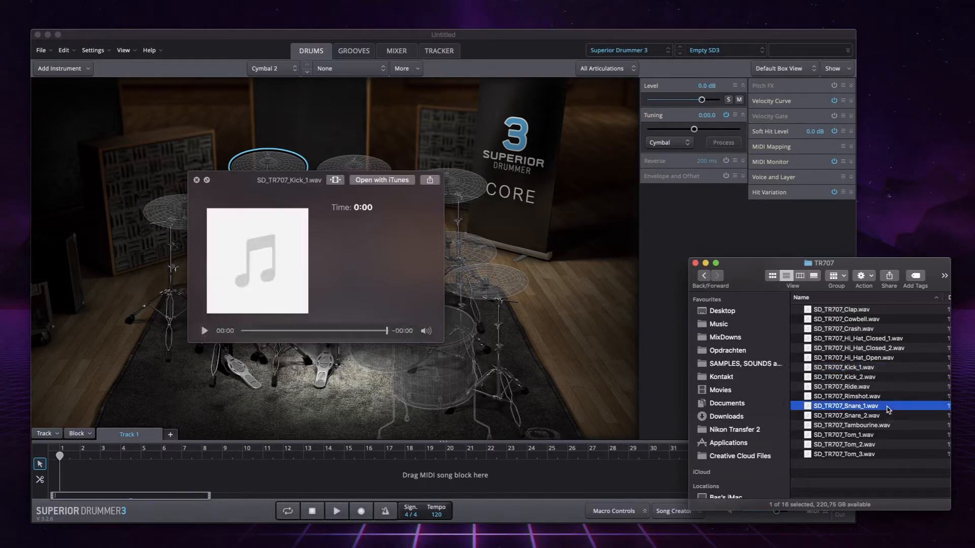
{"action": "left_click", "coordinate": [909, 436]}
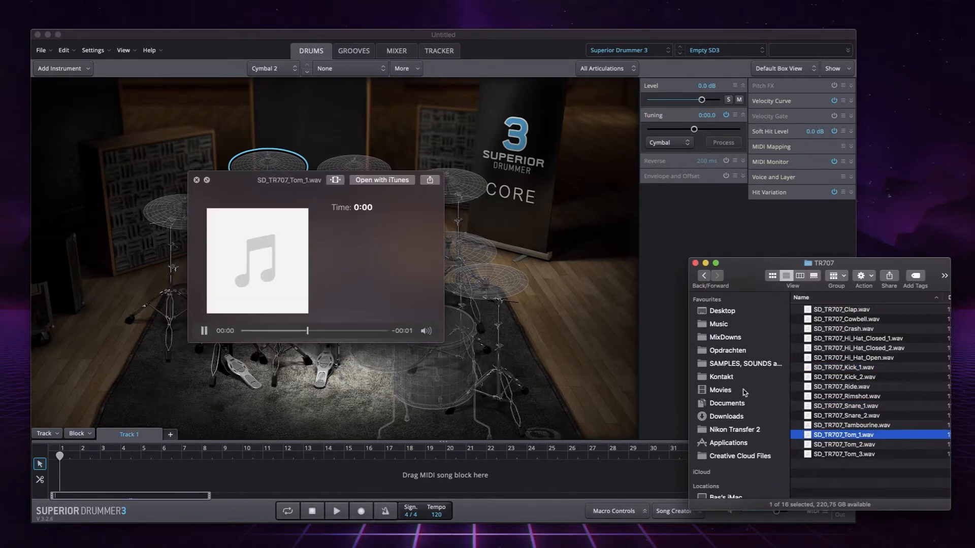
{"action": "key", "text": "space"}
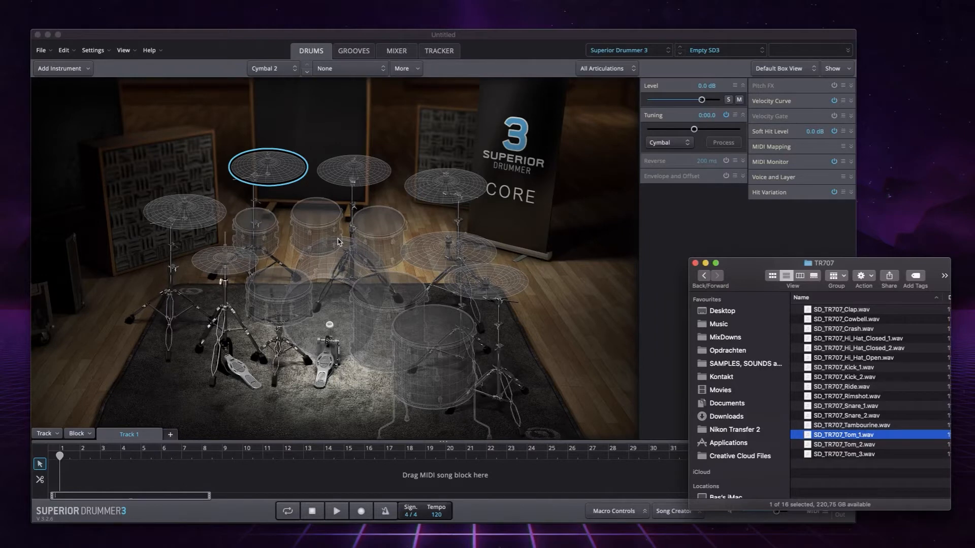
- In Superior Drummer 3, load the Superior Drummer 3 library with the Empty Kit drum kit preset and check its mixer channels
{"action": "left_click", "coordinate": [339, 242]}
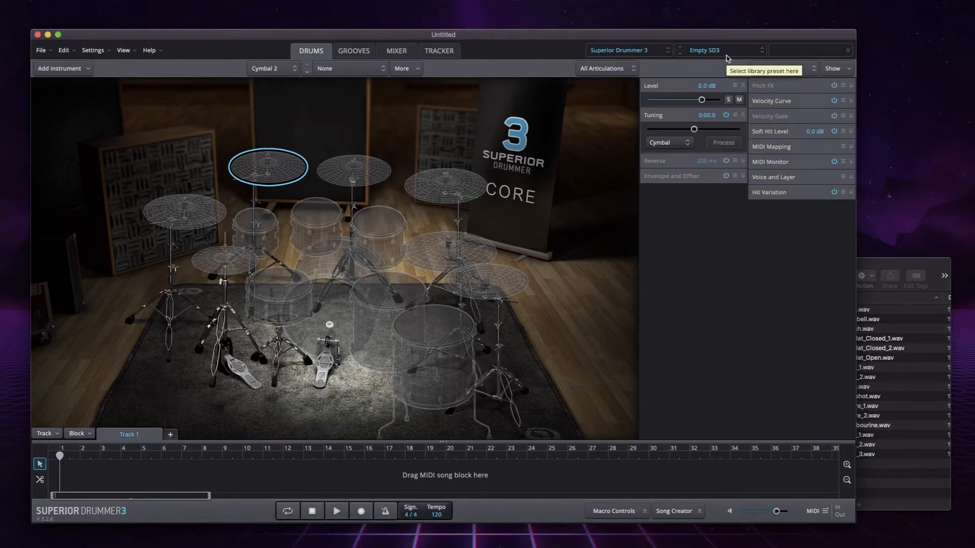
{"action": "left_click", "coordinate": [635, 52]}
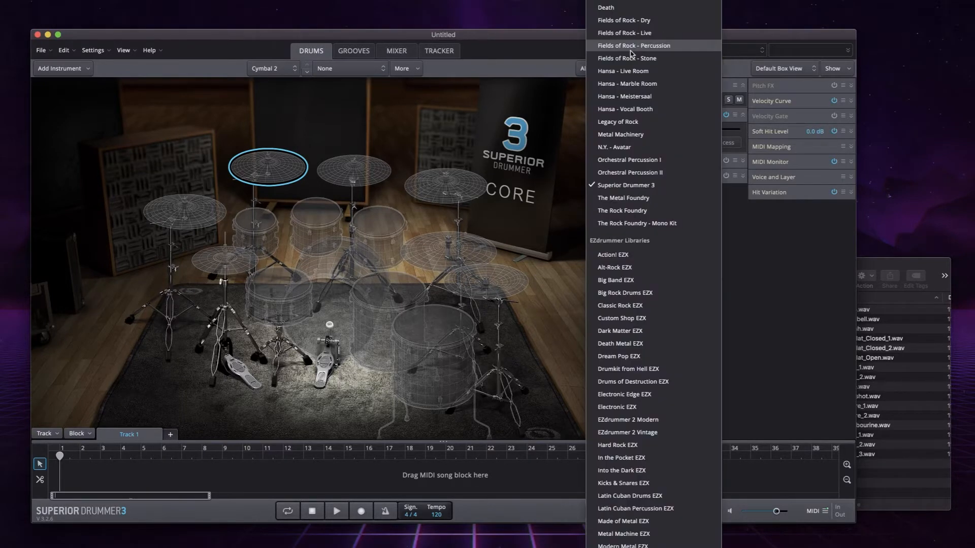
{"action": "left_click", "coordinate": [628, 187]}
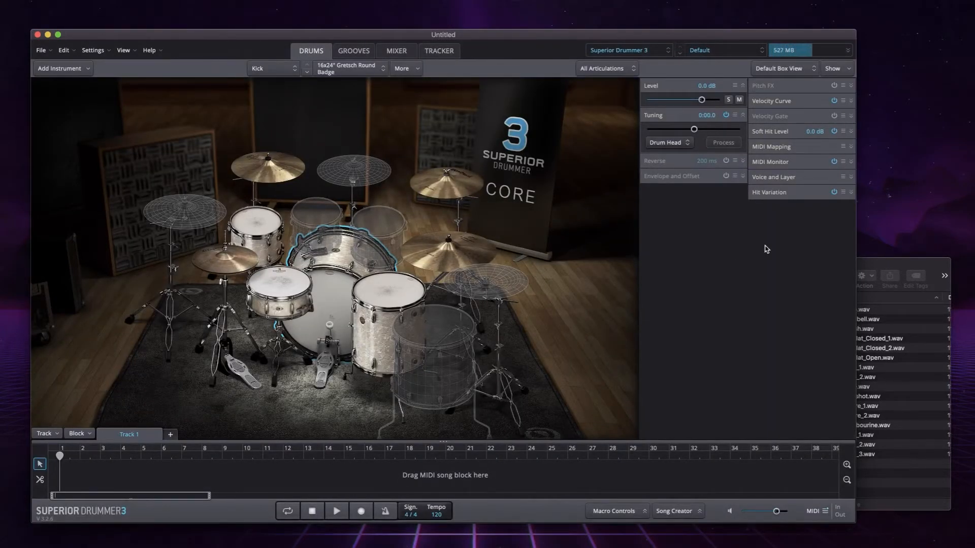
{"action": "left_click", "coordinate": [706, 50]}
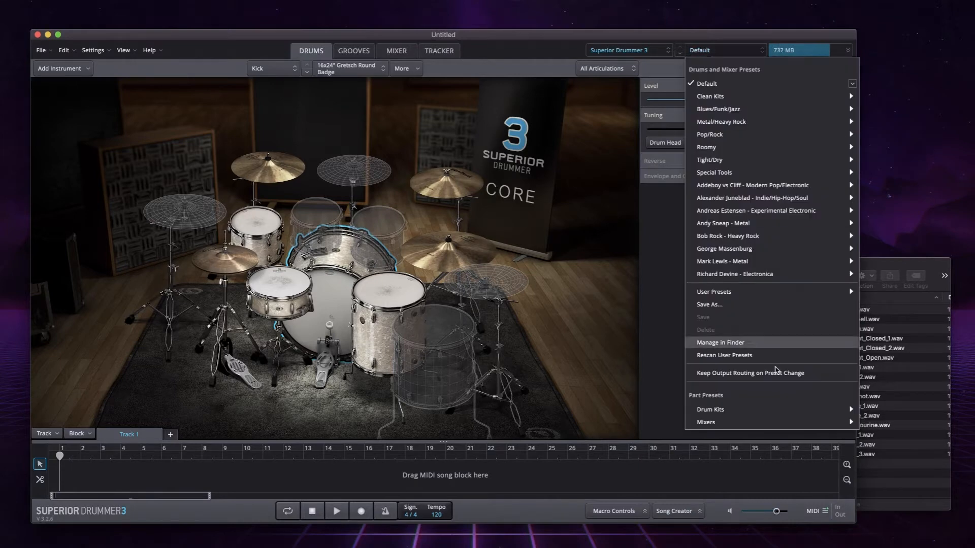
{"action": "mouse_move", "coordinate": [757, 411]}
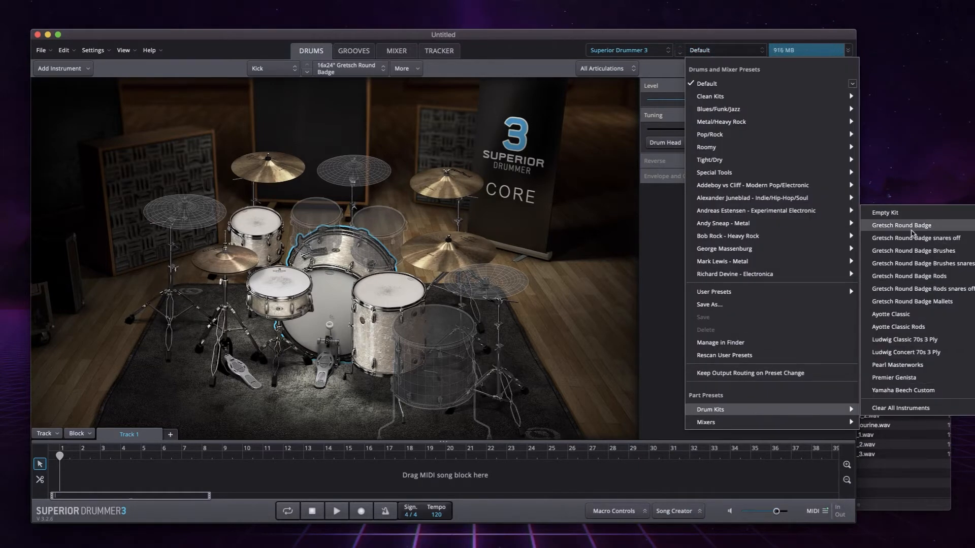
{"action": "left_click", "coordinate": [903, 216]}
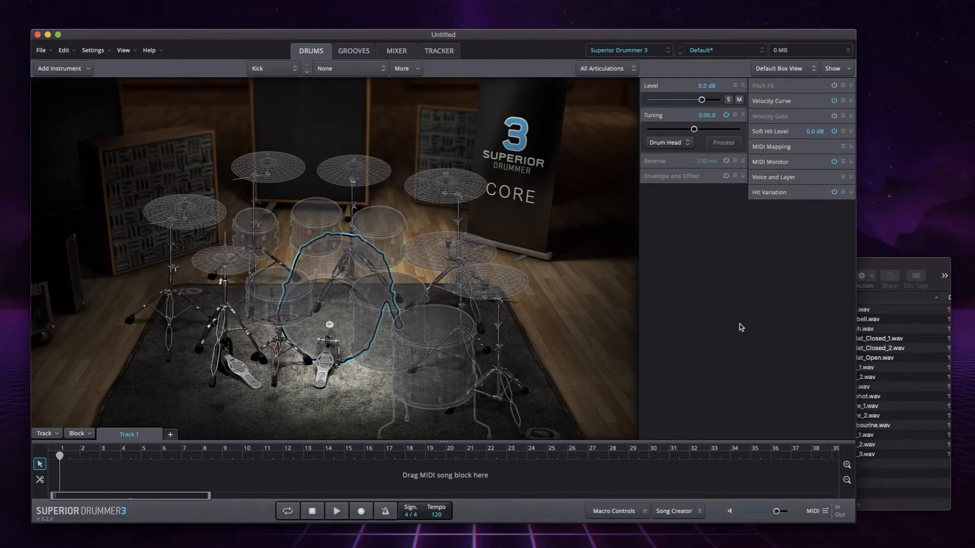
{"action": "left_click", "coordinate": [397, 50]}
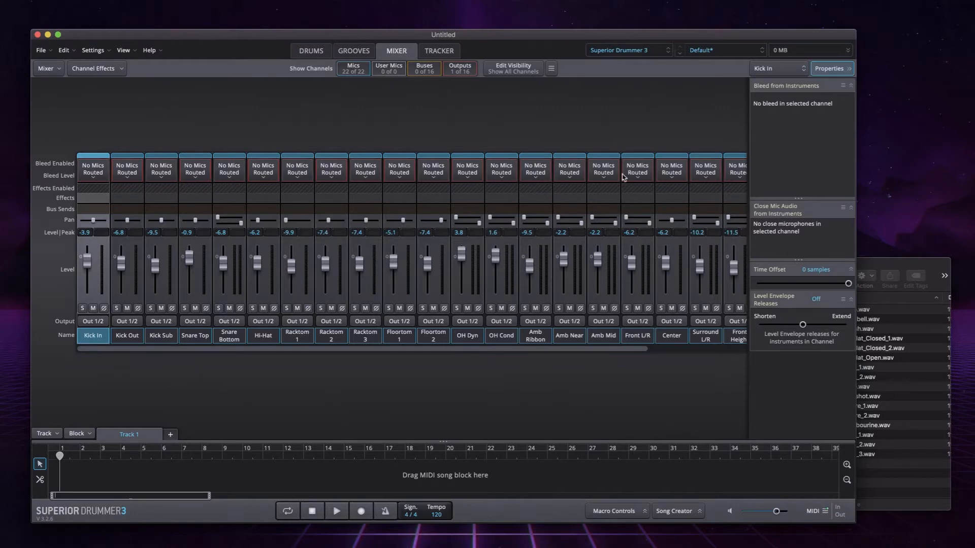
{"action": "left_click", "coordinate": [308, 52]}
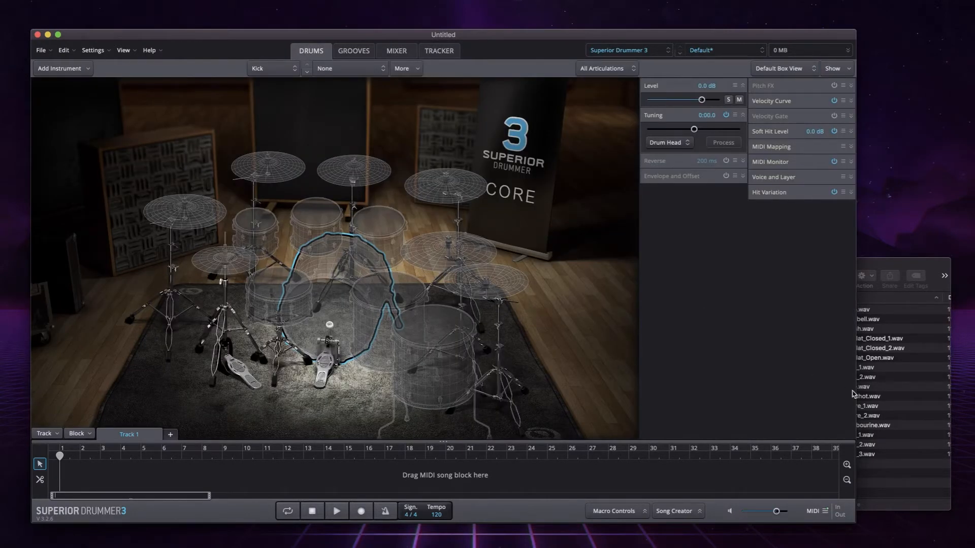
- Try importing SD_TR707_Kick_1.wav from the TR707 folder as a new Kick instrument, and undo the import
{"action": "left_click", "coordinate": [886, 265]}
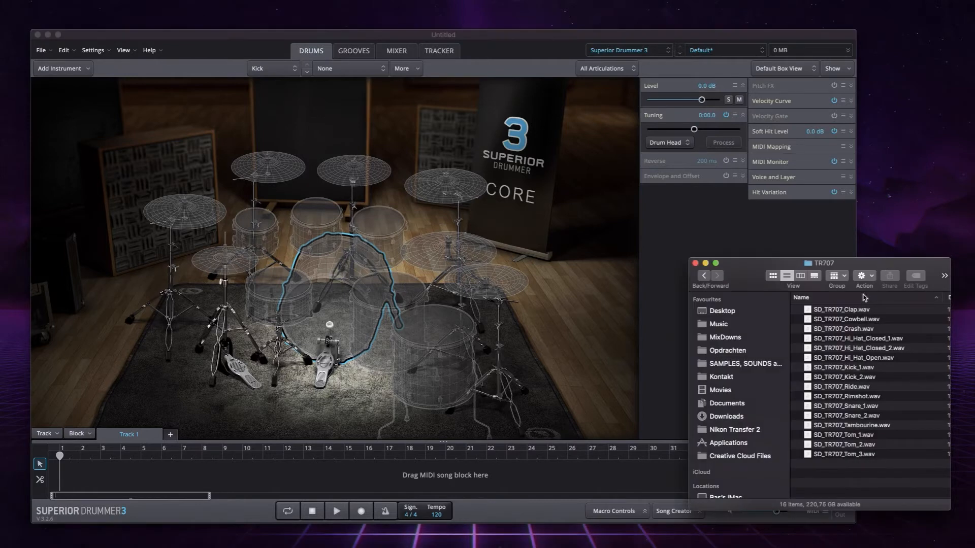
{"action": "left_click", "coordinate": [808, 369]}
{"action": "left_click_drag", "start_coordinate": [808, 369], "coordinate": [325, 300]}
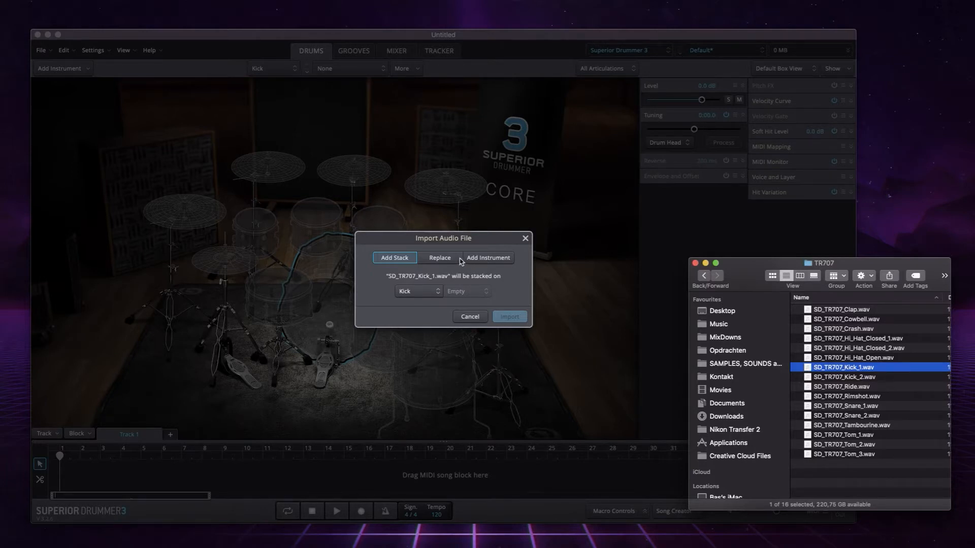
{"action": "left_click", "coordinate": [440, 259]}
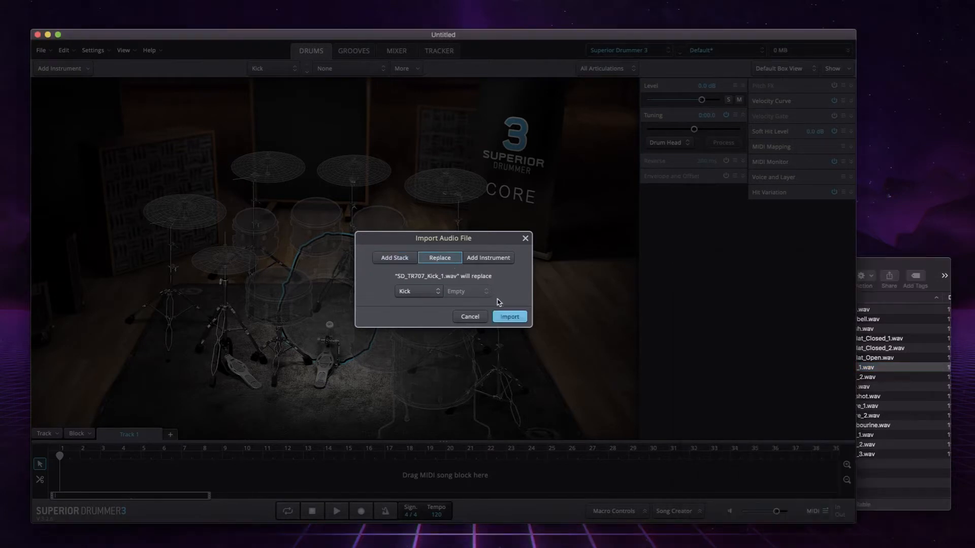
{"action": "left_click", "coordinate": [498, 259]}
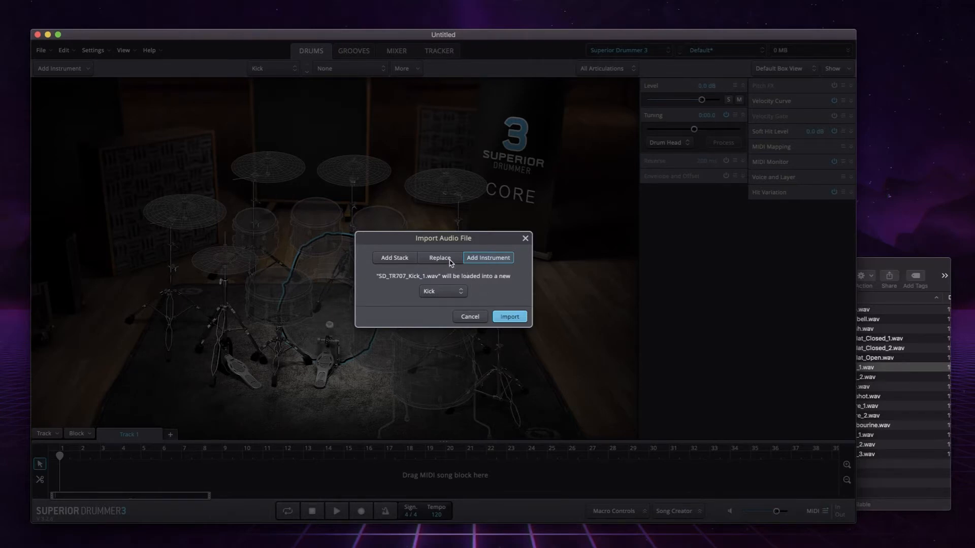
{"action": "left_click", "coordinate": [506, 316]}
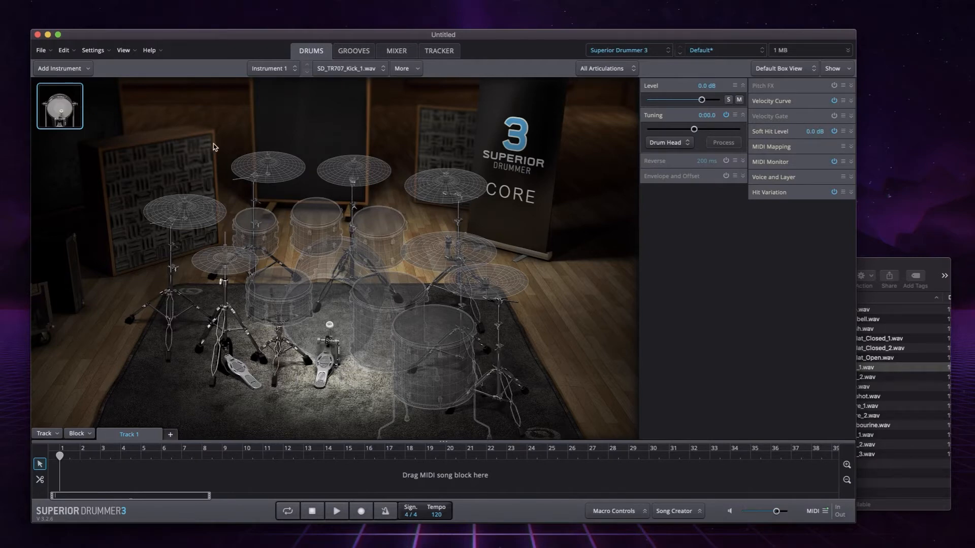
{"action": "key", "text": "super+z"}
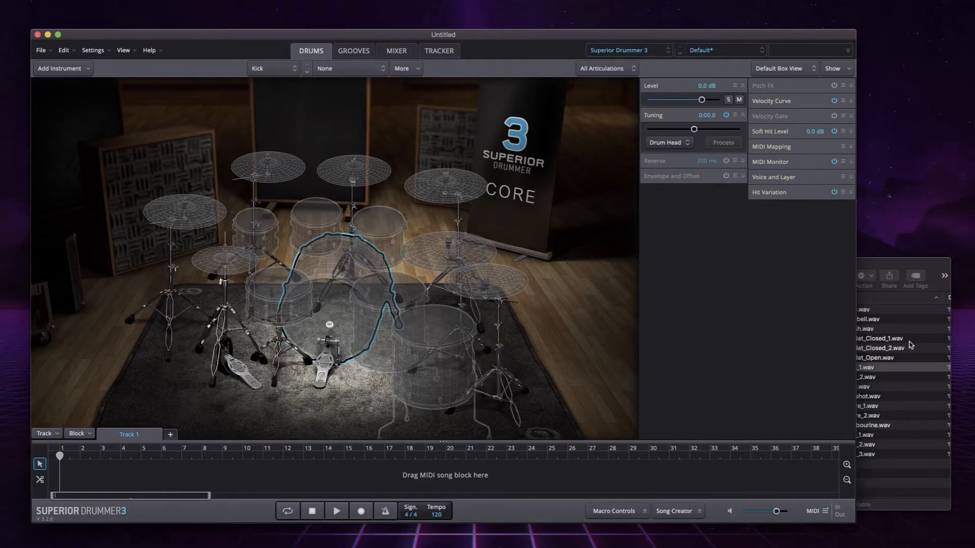
- Import SD_TR707_Kick_1.wav from the TR707 folder as a replacement for the empty Kick and audition it
{"action": "left_click", "coordinate": [887, 266]}
{"action": "left_click_drag", "start_coordinate": [808, 369], "coordinate": [334, 299]}
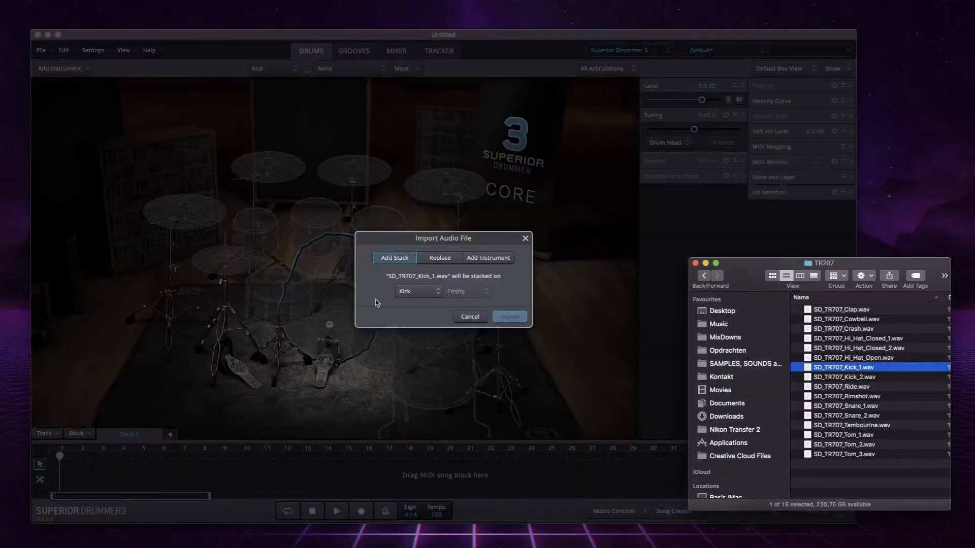
{"action": "left_click", "coordinate": [449, 258]}
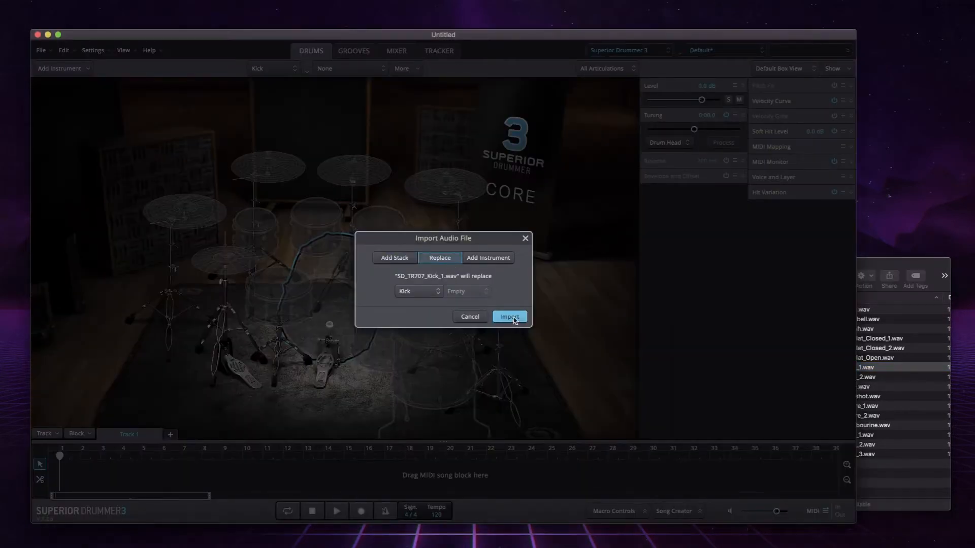
{"action": "left_click", "coordinate": [509, 317]}
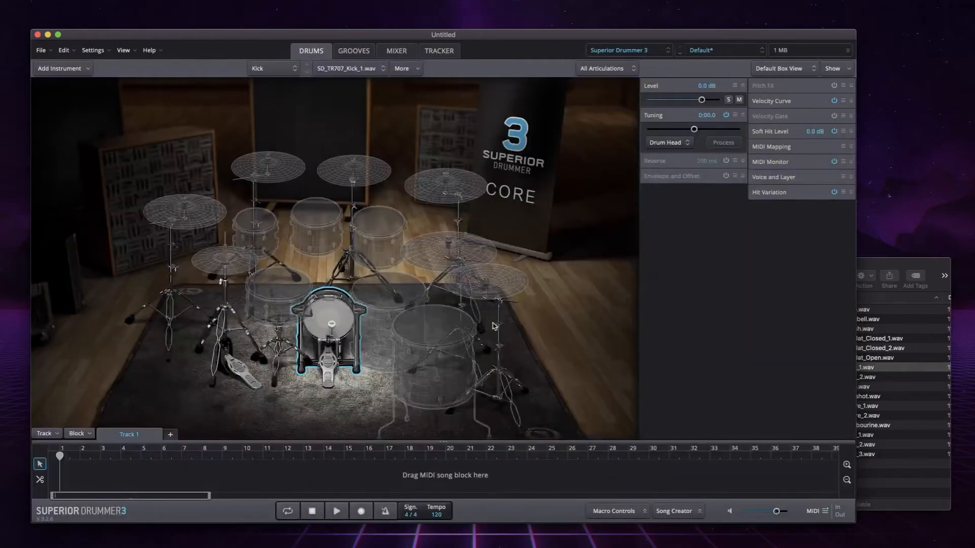
{"action": "left_click", "coordinate": [333, 322]}
- Import SD_TR707_Snare_1.wav from the TR707 folder as a replacement for the empty Snare
{"action": "left_click", "coordinate": [877, 273]}
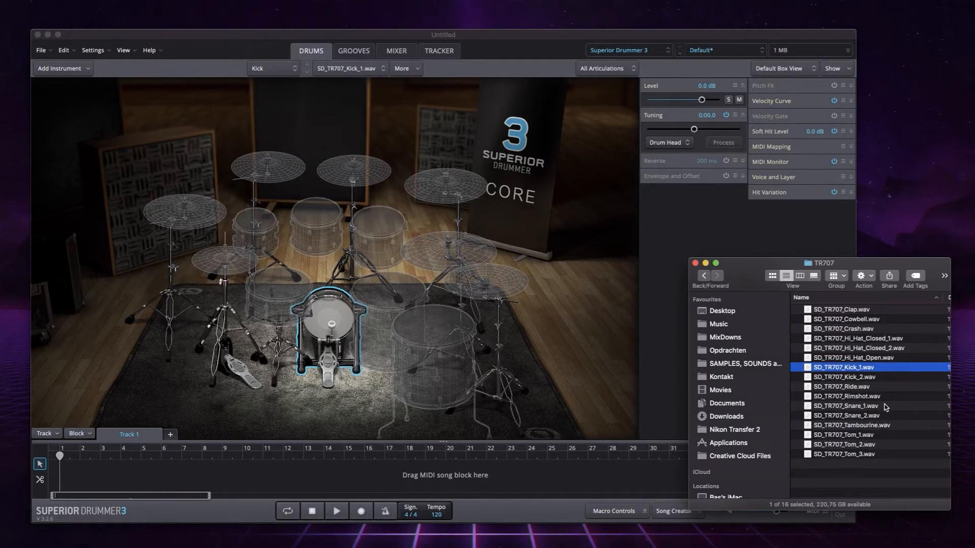
{"action": "left_click", "coordinate": [902, 409]}
{"action": "left_click_drag", "start_coordinate": [811, 413], "coordinate": [287, 298]}
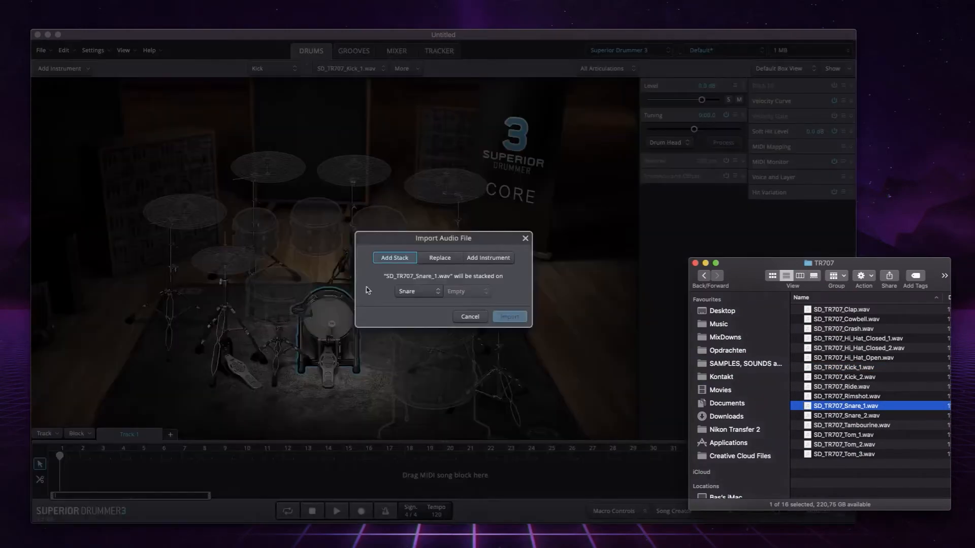
{"action": "left_click", "coordinate": [445, 258]}
{"action": "left_click", "coordinate": [516, 320]}
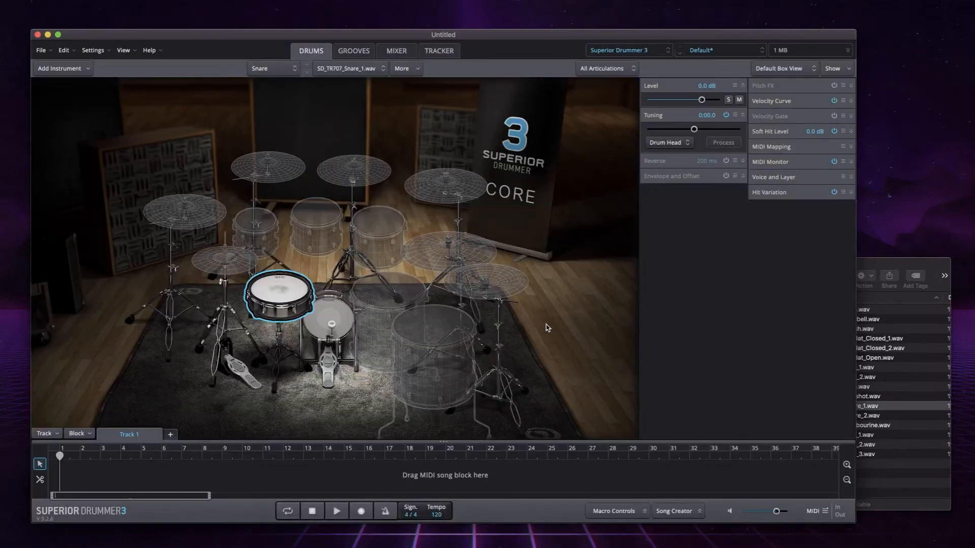
- Import SD_TR707_Tom_1.wav from the TR707 folder as a replacement for the empty Racktom 1
{"action": "left_click", "coordinate": [884, 263]}
{"action": "left_click_drag", "start_coordinate": [801, 437], "coordinate": [260, 227]}
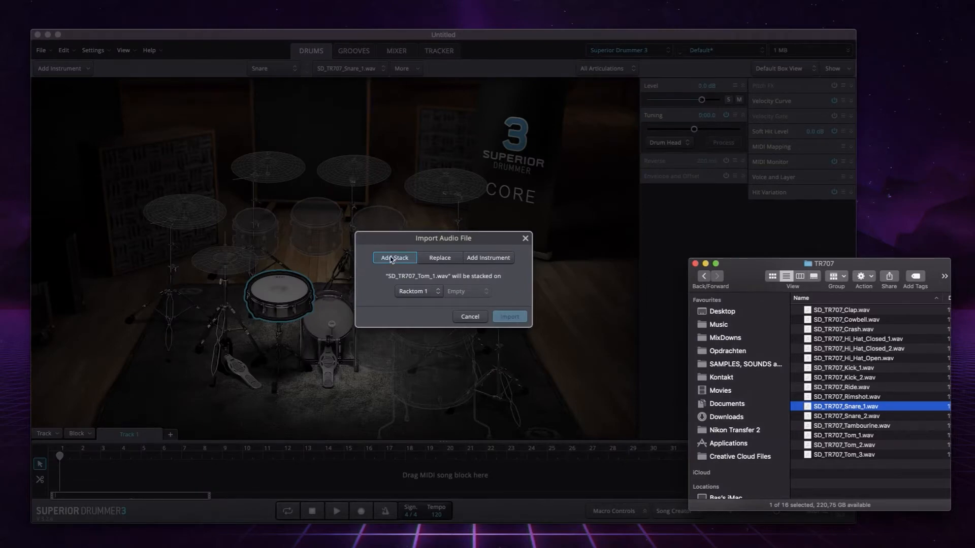
{"action": "left_click", "coordinate": [440, 258]}
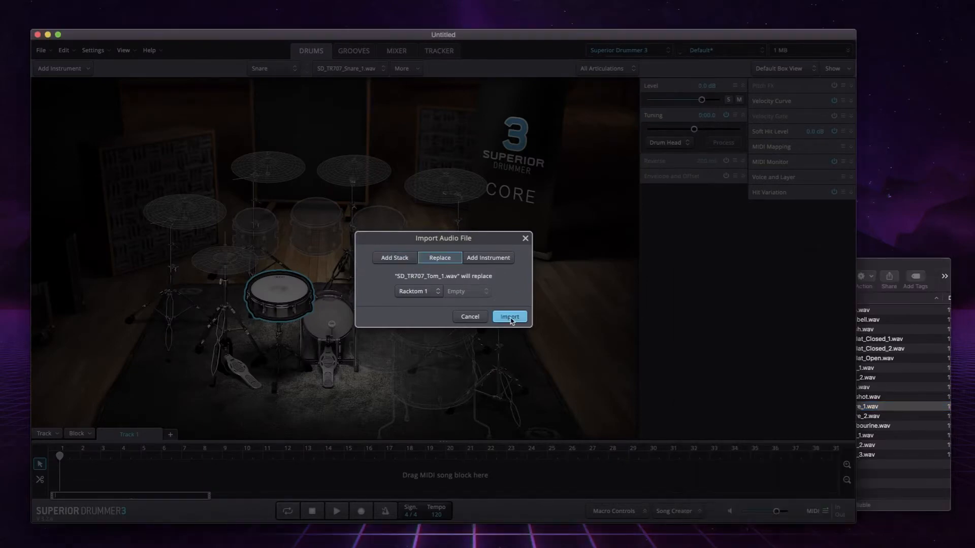
{"action": "left_click", "coordinate": [509, 318]}
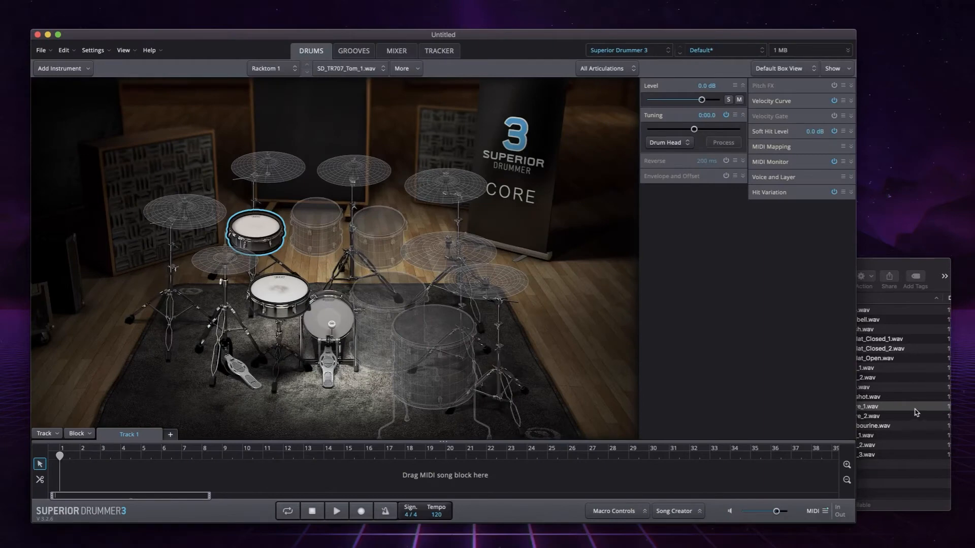
- Import SD_TR707_Tom_2.wav from the TR707 folder as a replacement for the empty Racktom 2 and audition it
{"action": "left_click", "coordinate": [898, 409]}
{"action": "left_click", "coordinate": [808, 416]}
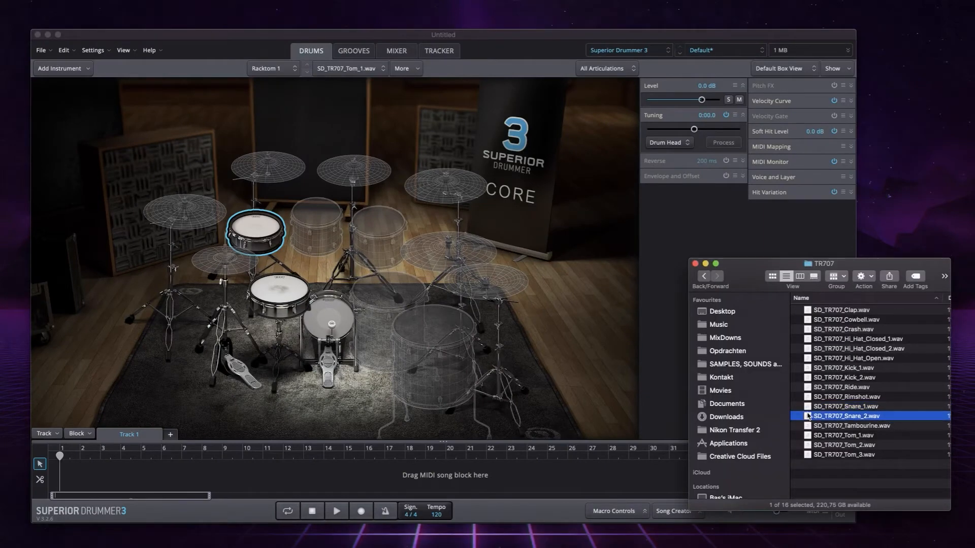
{"action": "left_click_drag", "start_coordinate": [806, 446], "coordinate": [321, 221]}
{"action": "left_click", "coordinate": [452, 258]}
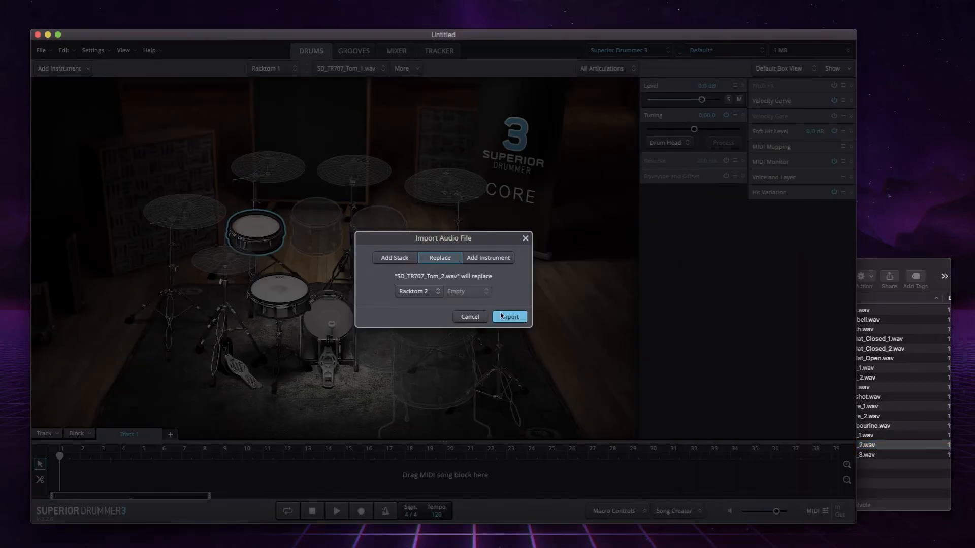
{"action": "left_click", "coordinate": [501, 315]}
{"action": "left_click", "coordinate": [310, 229]}
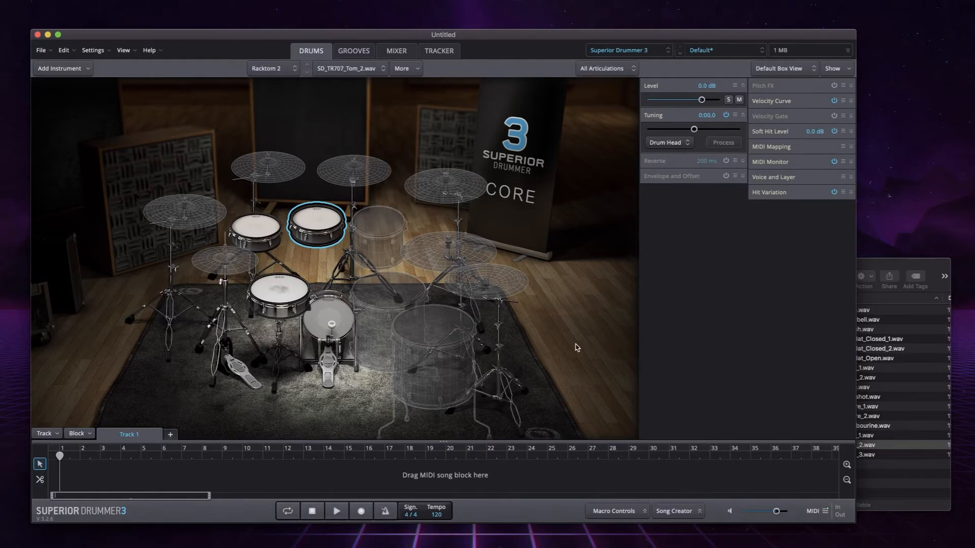
- Import SD_TR707_Tom_3.wav from the TR707 folder as a replacement for the empty Floortom 1
{"action": "left_click", "coordinate": [904, 455]}
{"action": "left_click", "coordinate": [895, 455]}
{"action": "left_click_drag", "start_coordinate": [809, 461], "coordinate": [388, 293]}
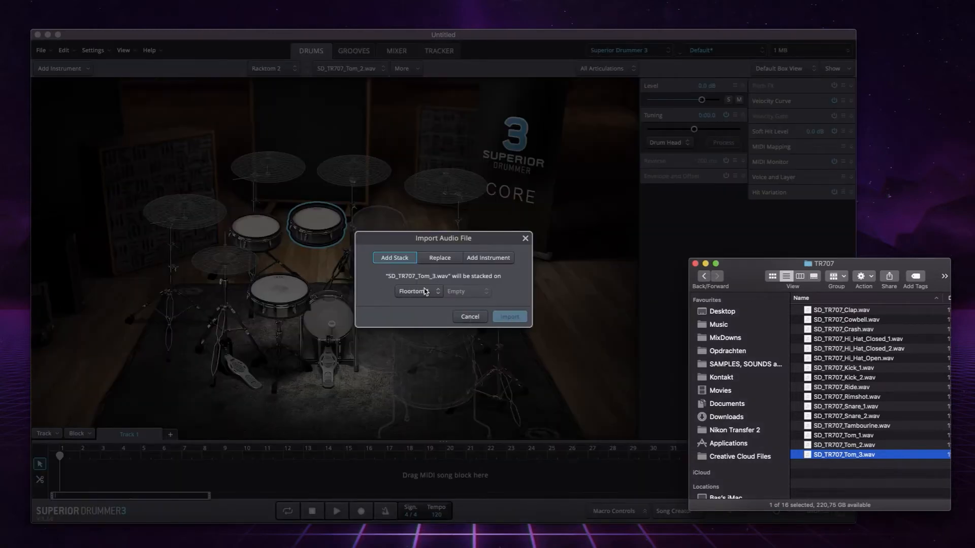
{"action": "left_click", "coordinate": [432, 261]}
{"action": "left_click", "coordinate": [511, 317]}
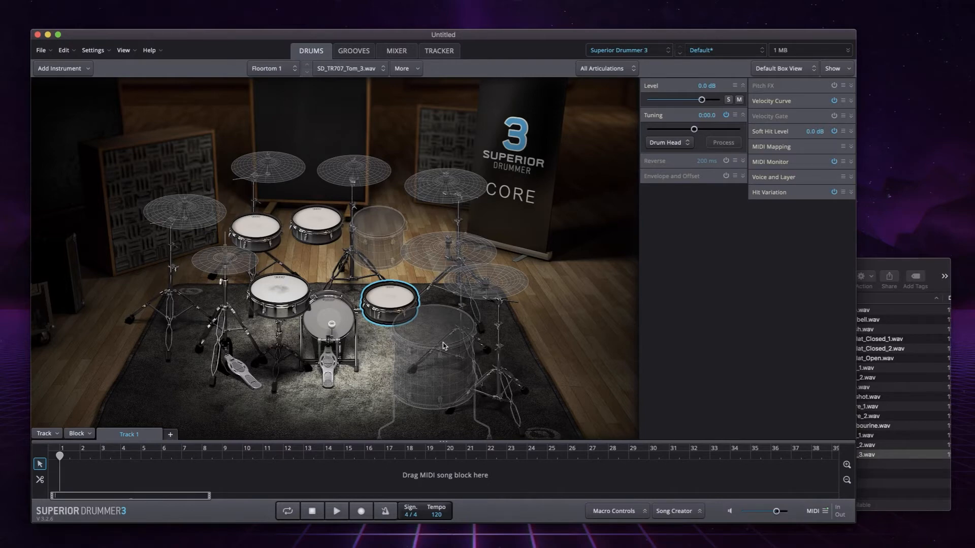
- Import SD_TR707_Tom_3.wav from the TR707 folder as a replacement for the empty Floortom 2
{"action": "left_click", "coordinate": [880, 263]}
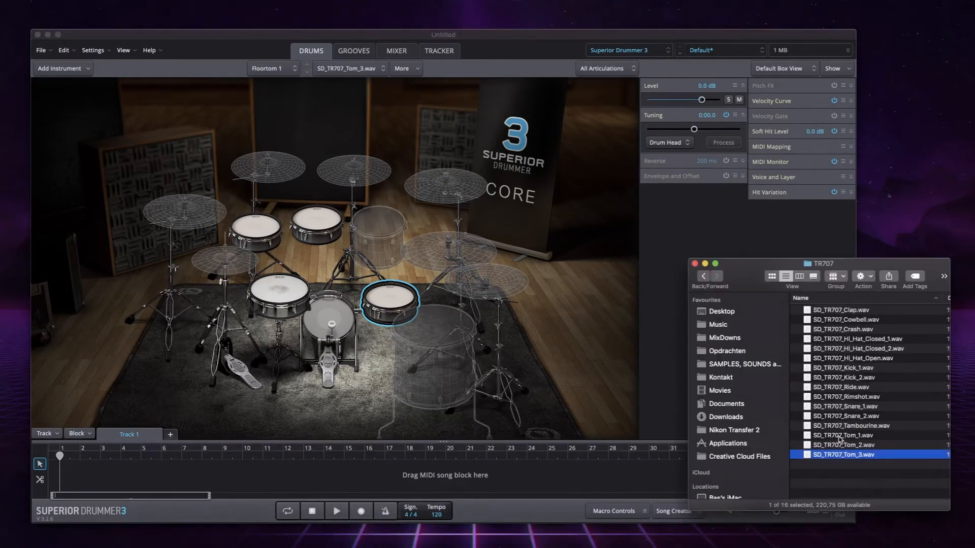
{"action": "left_click_drag", "start_coordinate": [808, 458], "coordinate": [441, 336]}
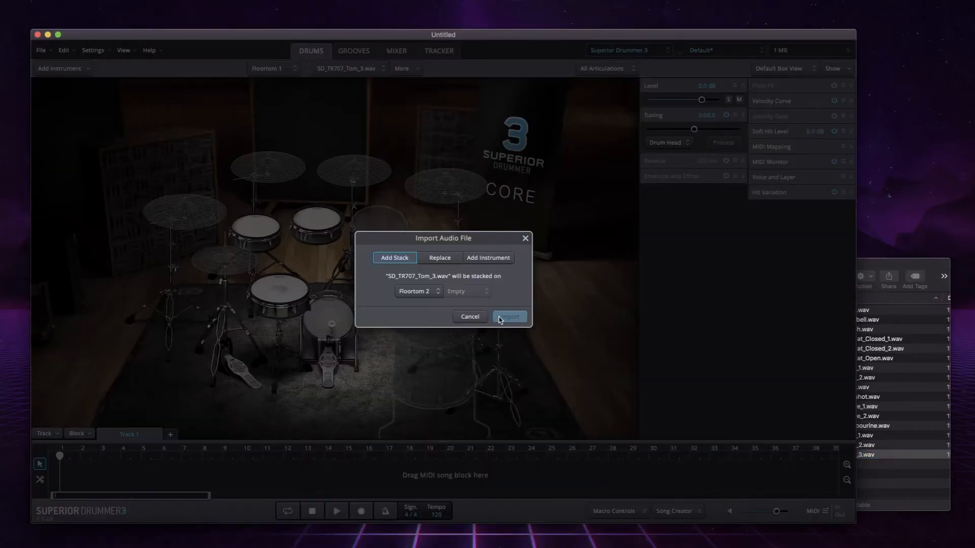
{"action": "left_click", "coordinate": [440, 260]}
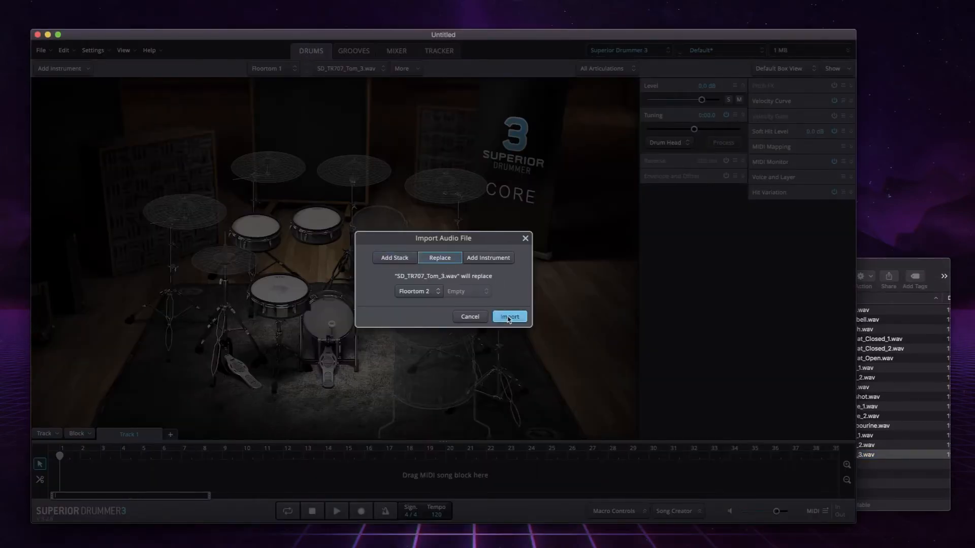
{"action": "left_click", "coordinate": [513, 320]}
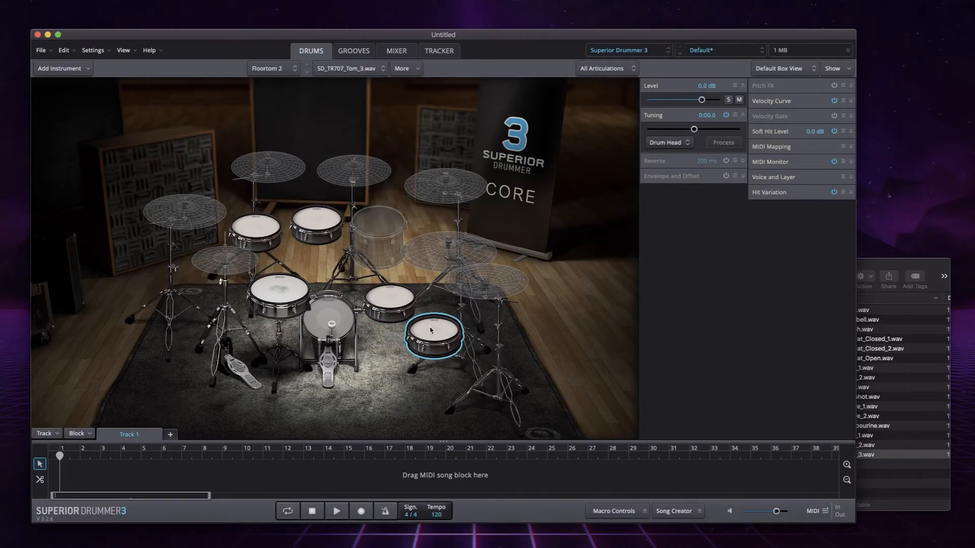
- Lower Floortom 2's tuning to -0:02.3 and audition it against Floortom 1 and the two rack toms
{"action": "left_click", "coordinate": [394, 299]}
{"action": "left_click", "coordinate": [439, 340]}
{"action": "left_click_drag", "start_coordinate": [694, 130], "coordinate": [692, 130]}
{"action": "left_click", "coordinate": [257, 230]}
{"action": "left_click", "coordinate": [330, 224]}
{"action": "left_click", "coordinate": [389, 297]}
{"action": "left_click", "coordinate": [440, 338]}
- Process the tuning of Floortom 2 and revert the processing
{"action": "left_click", "coordinate": [732, 146]}
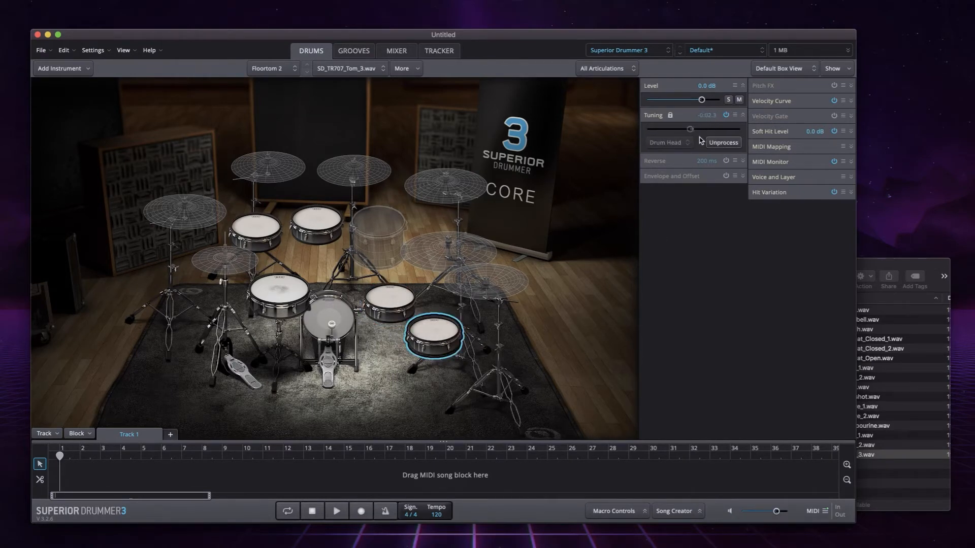
{"action": "left_click", "coordinate": [716, 142]}
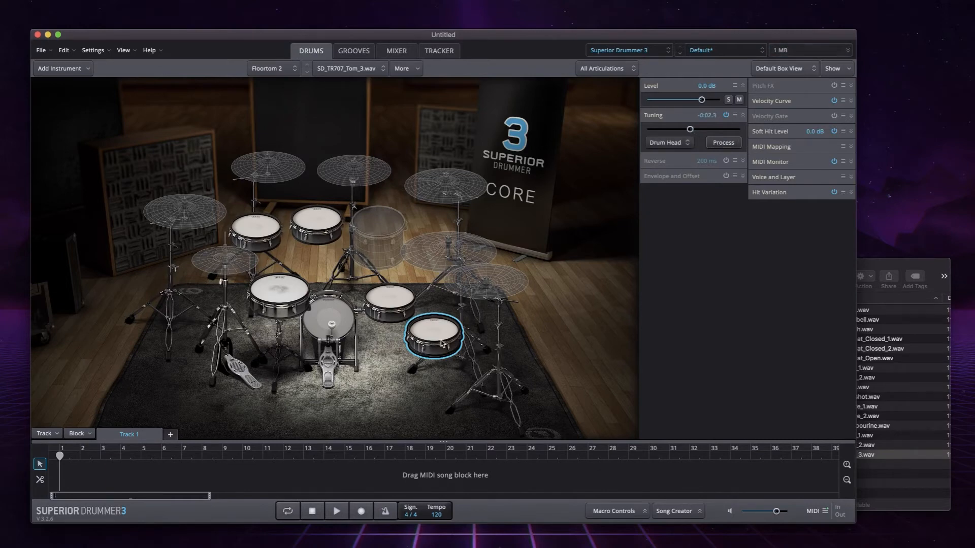
- Audition the rack toms, floor toms, kick and snare one after another to compare their sounds
{"action": "left_click", "coordinate": [396, 300]}
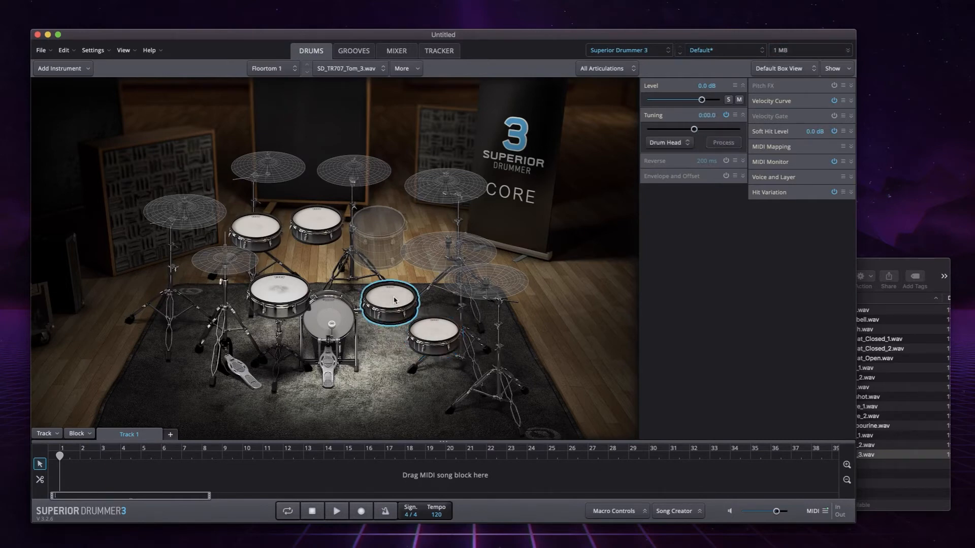
{"action": "left_click", "coordinate": [437, 326]}
{"action": "left_click", "coordinate": [397, 298]}
{"action": "left_click", "coordinate": [317, 222]}
{"action": "left_click", "coordinate": [250, 230]}
{"action": "left_click", "coordinate": [333, 228]}
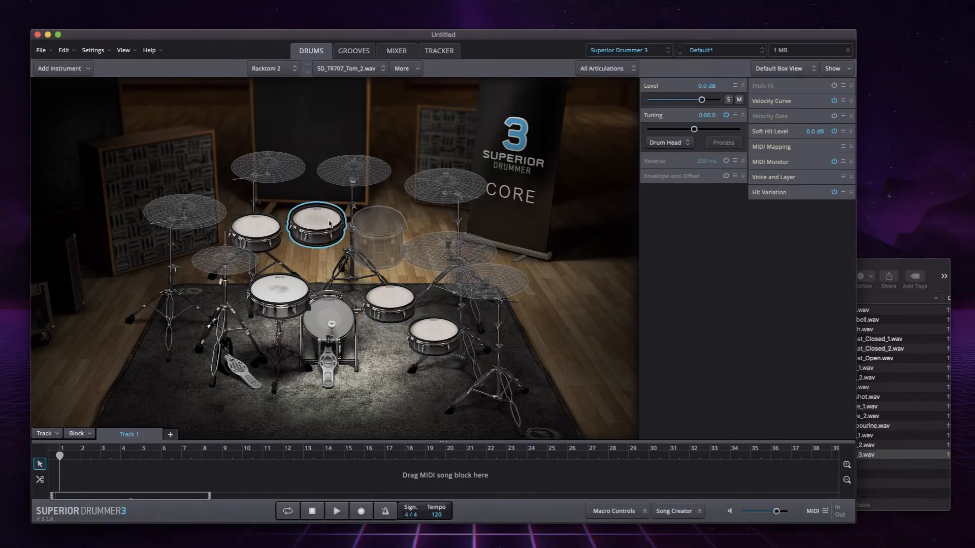
{"action": "left_click", "coordinate": [401, 305]}
{"action": "left_click", "coordinate": [438, 341]}
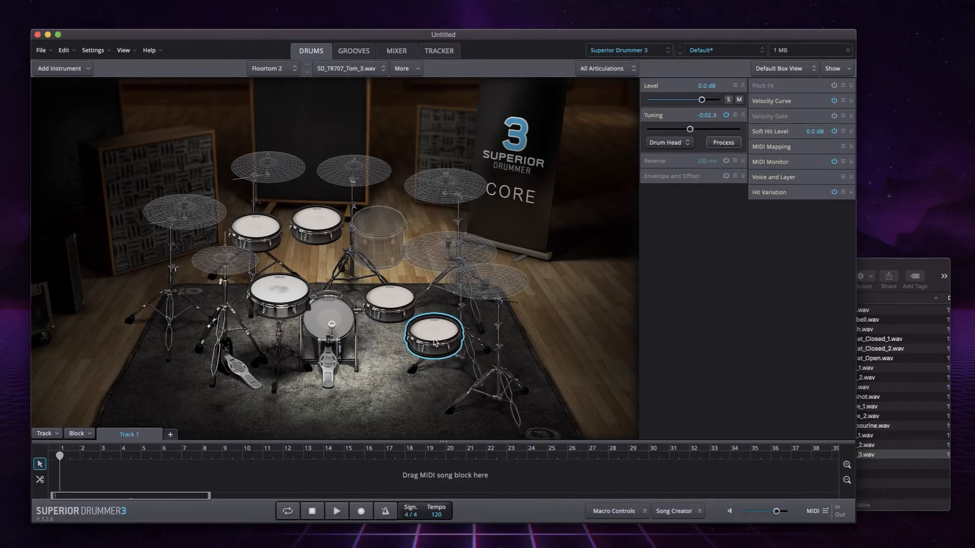
{"action": "left_click", "coordinate": [332, 325]}
{"action": "left_click", "coordinate": [279, 291]}
{"action": "left_click", "coordinate": [255, 228]}
{"action": "left_click", "coordinate": [327, 224]}
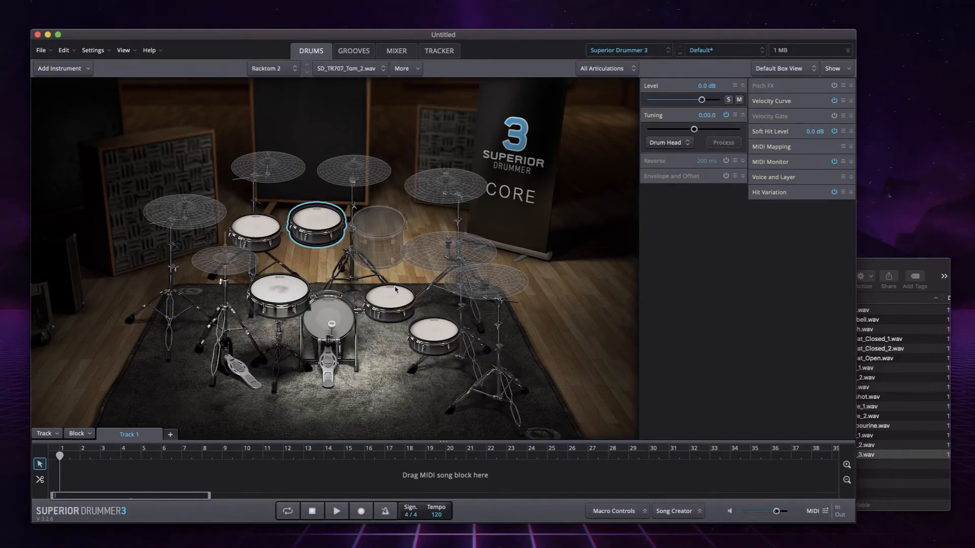
{"action": "left_click", "coordinate": [397, 297]}
{"action": "left_click", "coordinate": [430, 326]}
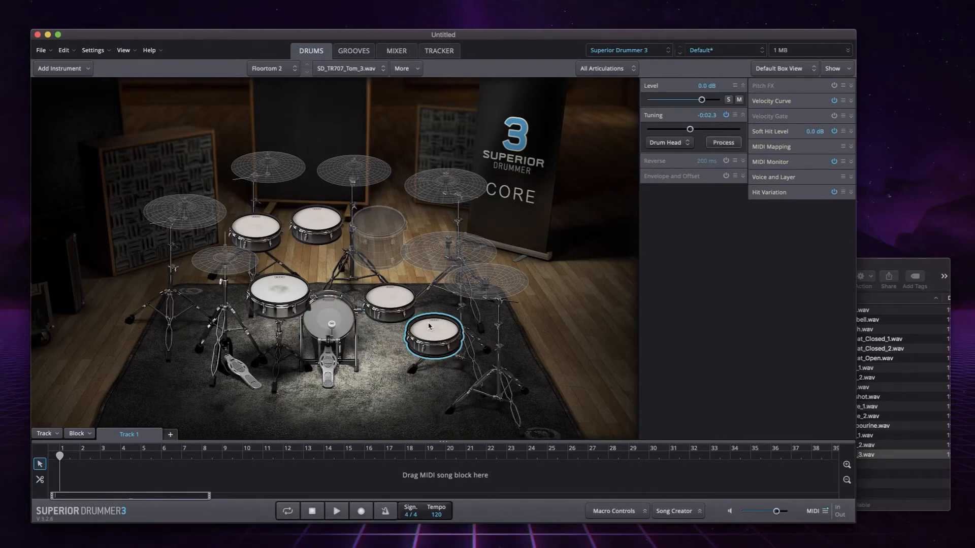
- Load the 14" Zildjian K Constantinople played with drumsticks as the Hi-Hat
{"action": "left_click", "coordinate": [908, 483]}
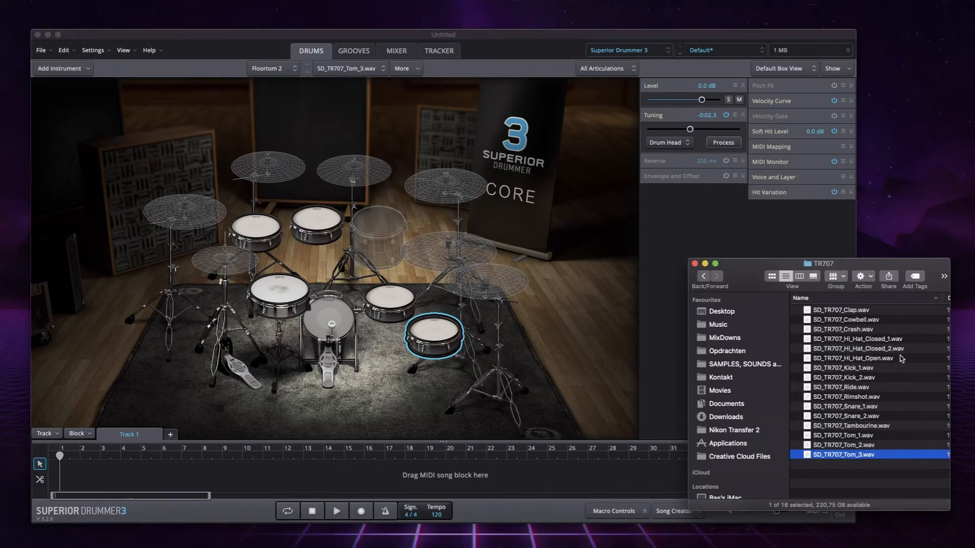
{"action": "left_click", "coordinate": [227, 265]}
{"action": "right_click", "coordinate": [241, 269]}
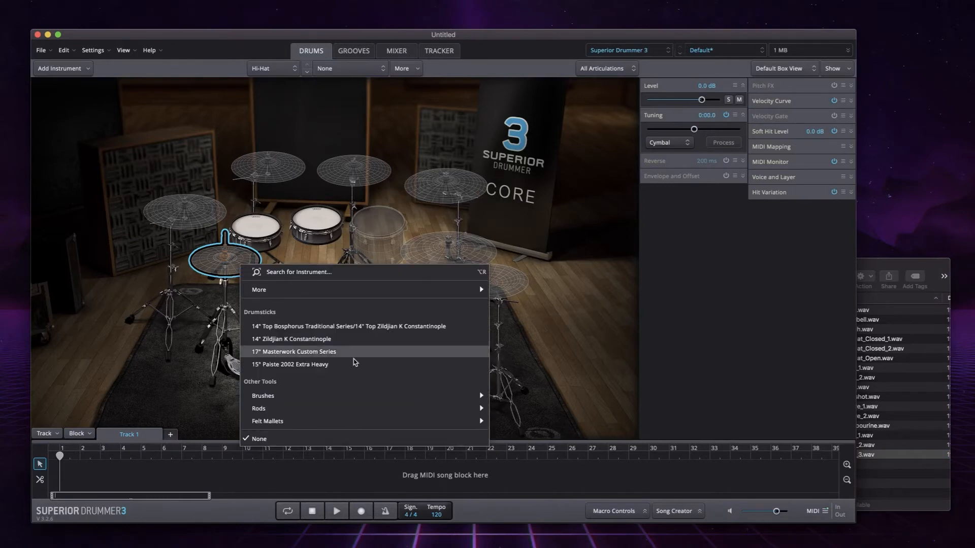
{"action": "left_click", "coordinate": [332, 340]}
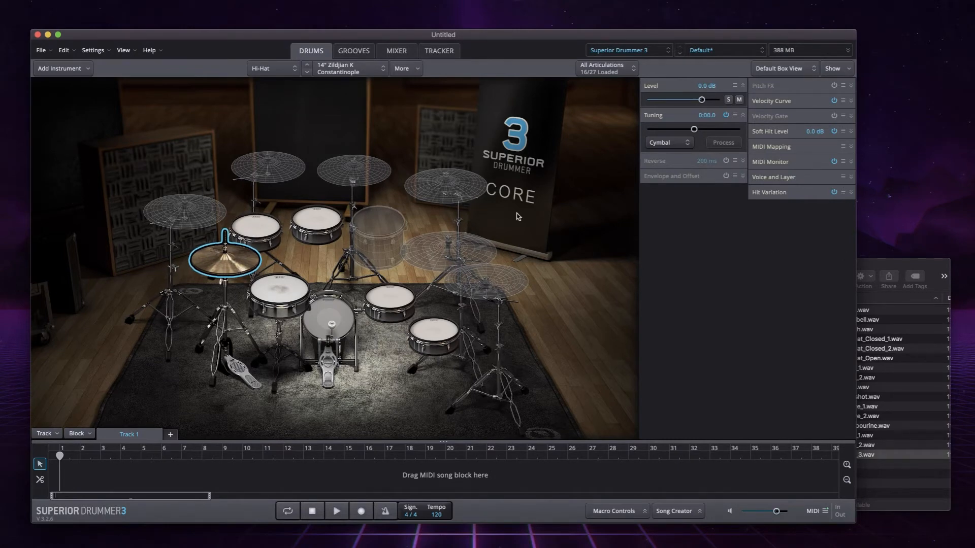
- Preview SD_TR707_Crash.wav in the TR707 folder and import it as a replacement for the empty Cymbal 4
{"action": "left_click", "coordinate": [452, 193]}
{"action": "left_click", "coordinate": [209, 212]}
{"action": "left_click", "coordinate": [342, 177]}
{"action": "left_click", "coordinate": [431, 191]}
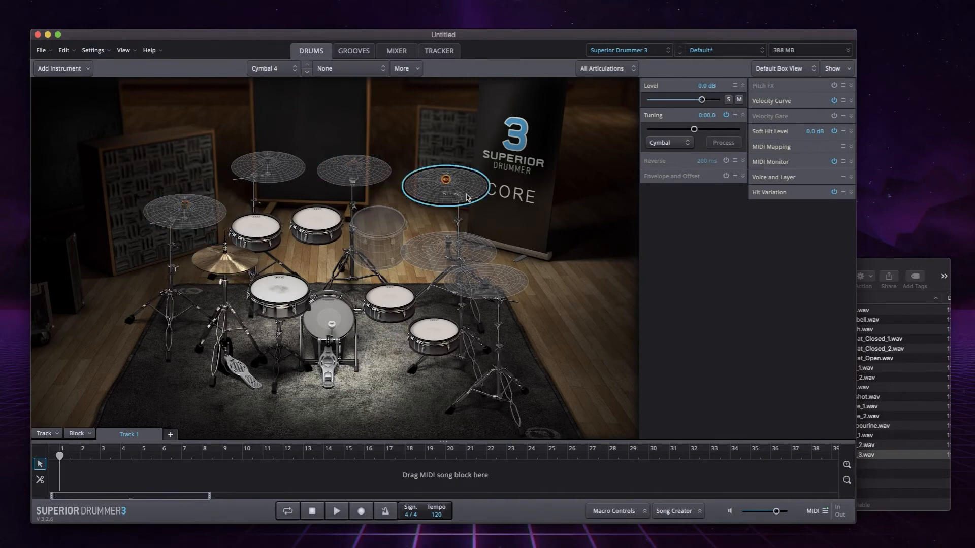
{"action": "left_click", "coordinate": [890, 264]}
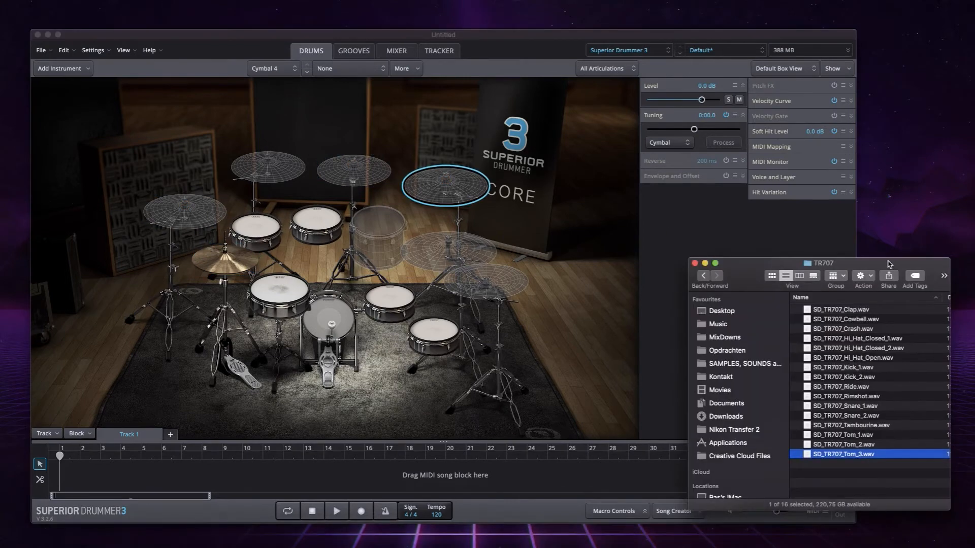
{"action": "left_click", "coordinate": [896, 329]}
{"action": "key", "text": "space"}
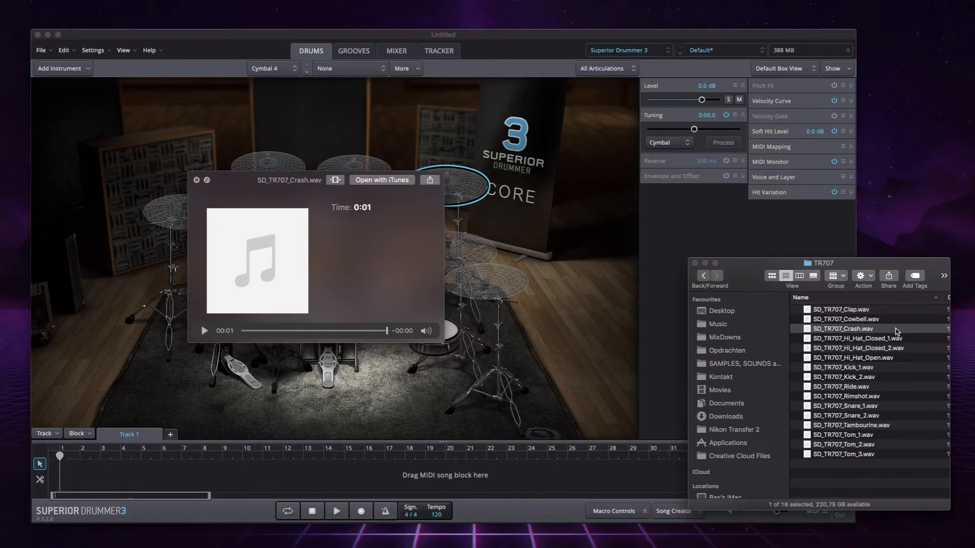
{"action": "key", "text": "space"}
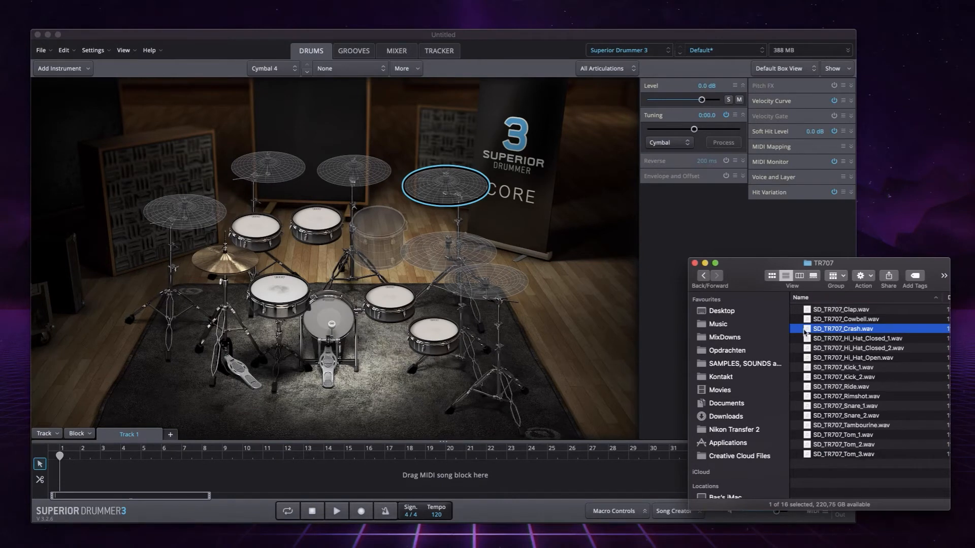
{"action": "left_click_drag", "start_coordinate": [808, 331], "coordinate": [454, 201]}
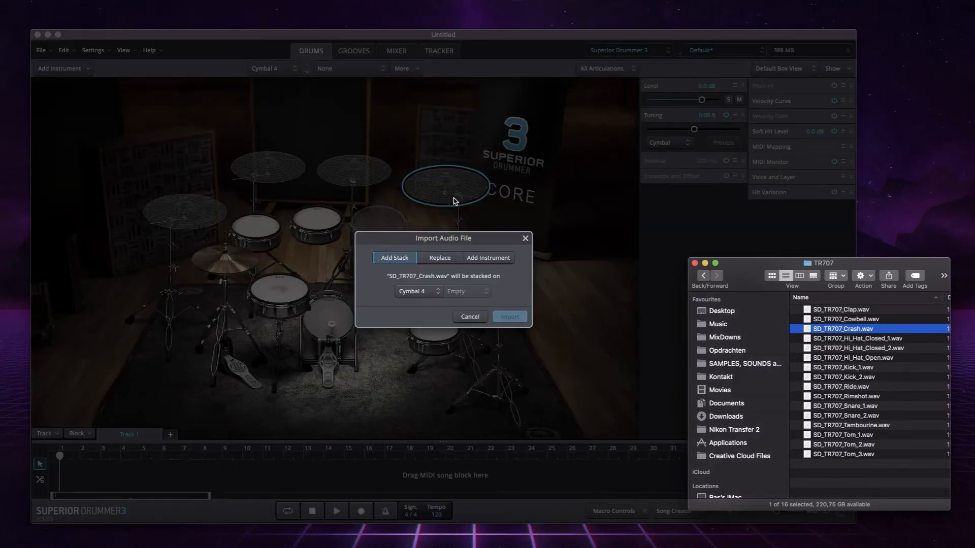
{"action": "left_click", "coordinate": [458, 261]}
{"action": "left_click", "coordinate": [512, 319]}
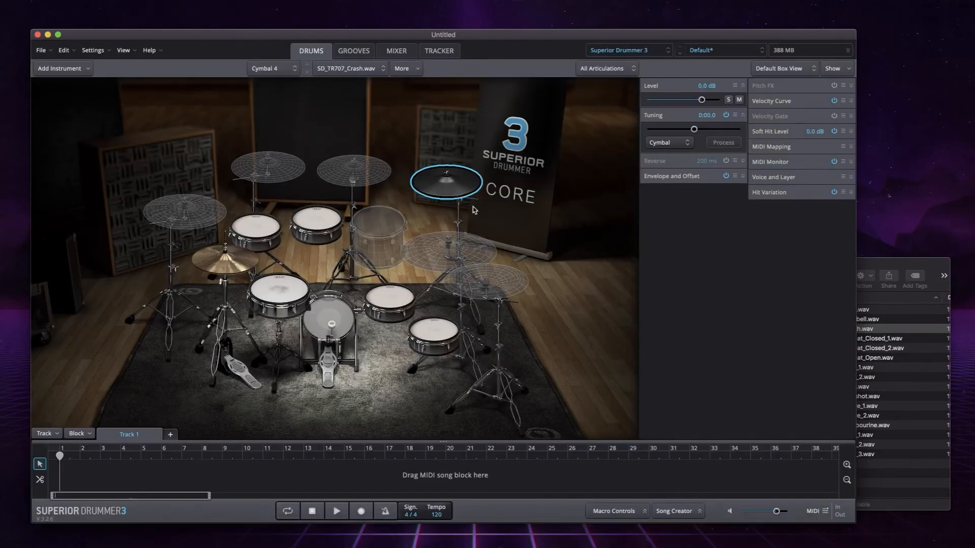
- Import SD_TR707_Crash.wav from the TR707 folder as a replacement for the empty Cymbal 1
{"action": "left_click", "coordinate": [200, 229]}
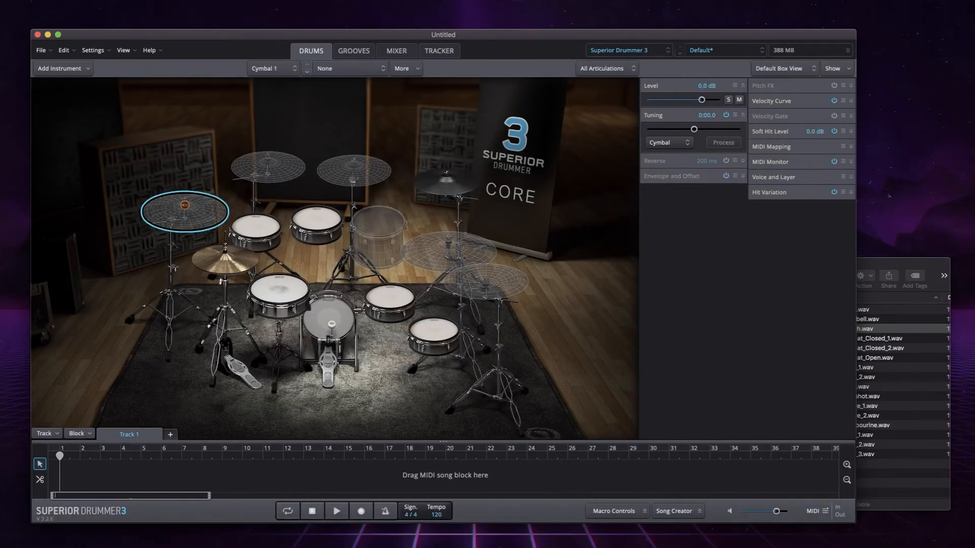
{"action": "left_click", "coordinate": [874, 268]}
{"action": "left_click_drag", "start_coordinate": [804, 330], "coordinate": [209, 221]}
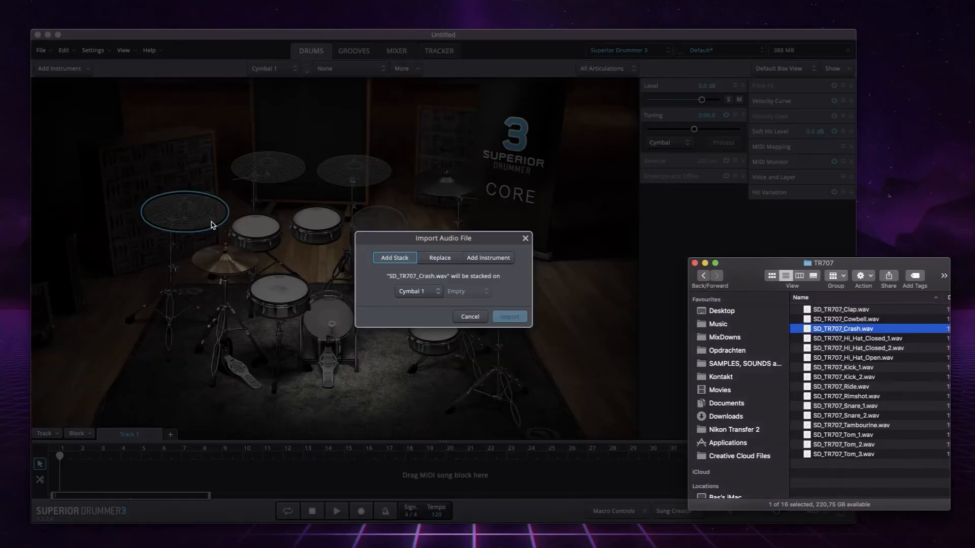
{"action": "left_click", "coordinate": [443, 258]}
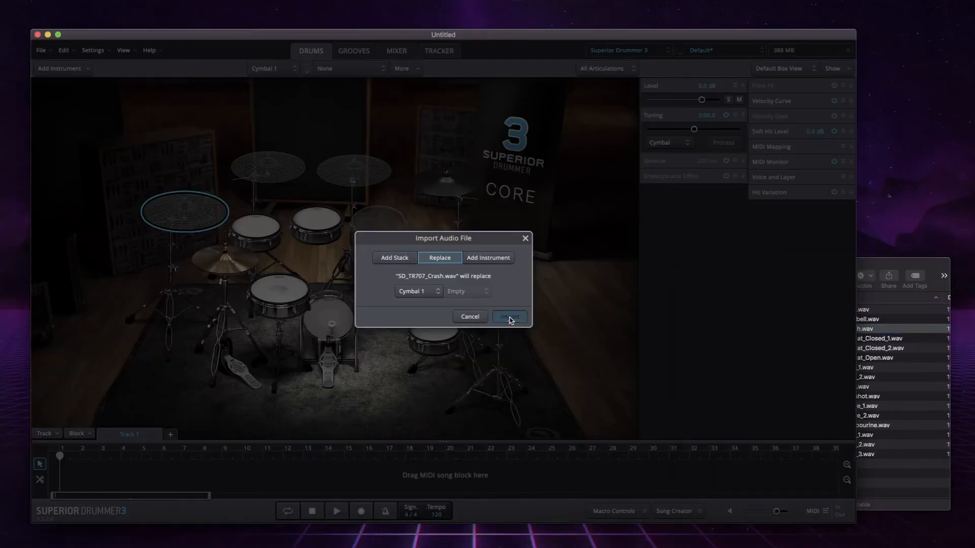
{"action": "left_click", "coordinate": [510, 317]}
- Lower the tuning of the Cymbal 4 crash to -0:01.6
{"action": "left_click", "coordinate": [447, 190]}
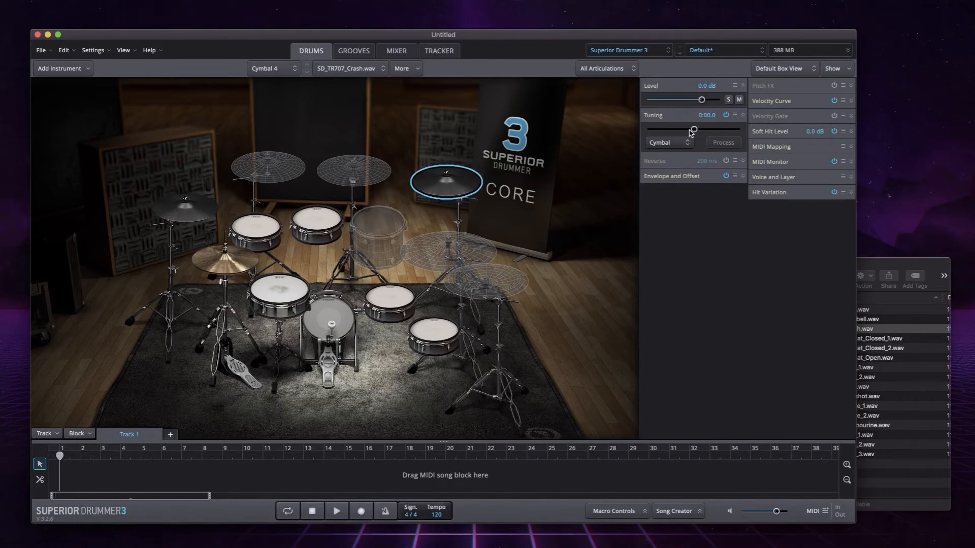
{"action": "left_click_drag", "start_coordinate": [690, 130], "coordinate": [688, 130]}
- Import SD_TR707_Clap.wav as a replacement for the empty Cymbal 3 and audition it alongside the crashes on Cymbal 1 and Cymbal 4
{"action": "left_click", "coordinate": [263, 175]}
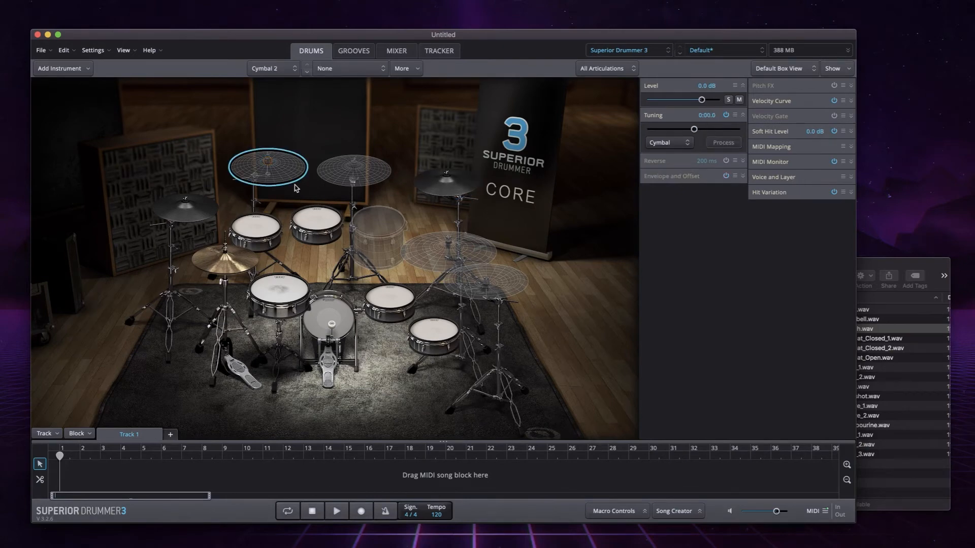
{"action": "left_click", "coordinate": [362, 182]}
{"action": "right_click", "coordinate": [361, 182]}
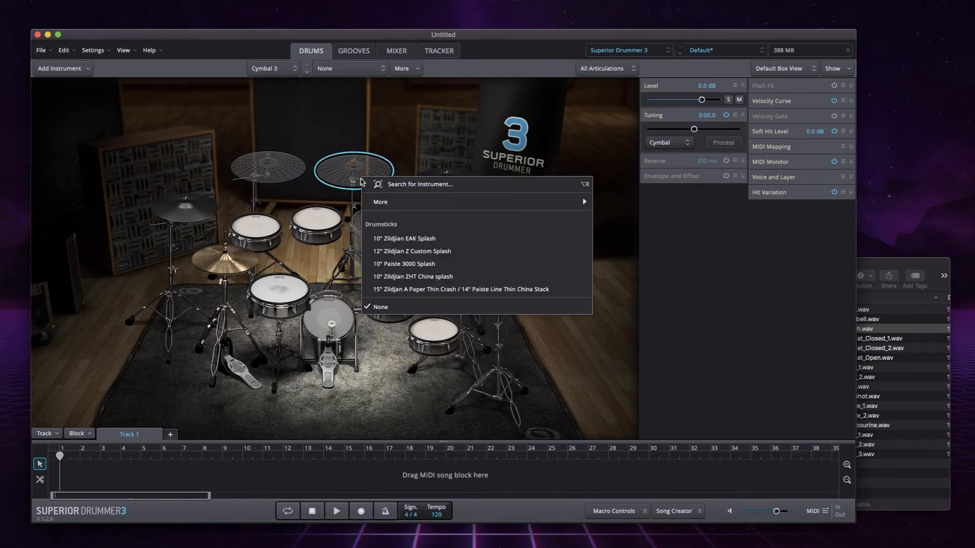
{"action": "left_click", "coordinate": [349, 180]}
{"action": "left_click", "coordinate": [869, 265]}
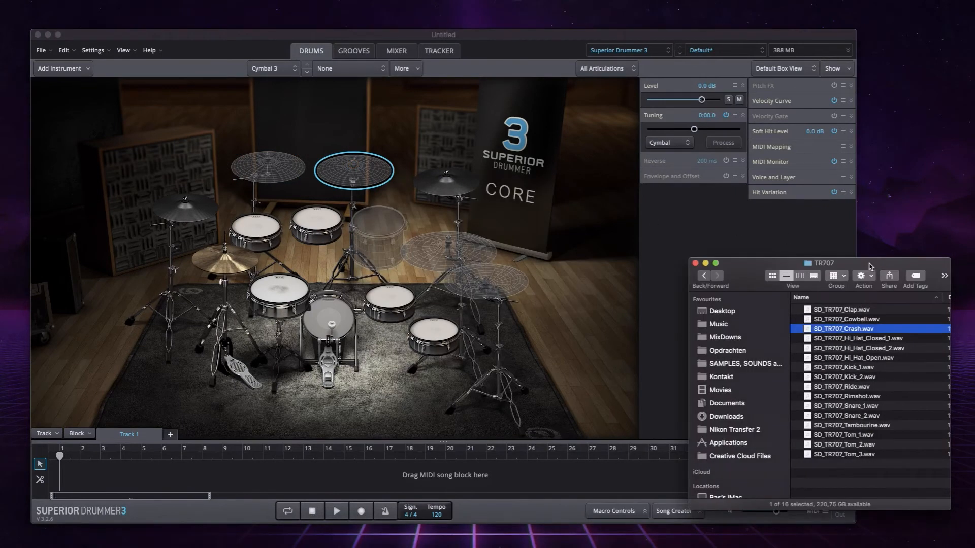
{"action": "left_click_drag", "start_coordinate": [809, 312], "coordinate": [362, 187]}
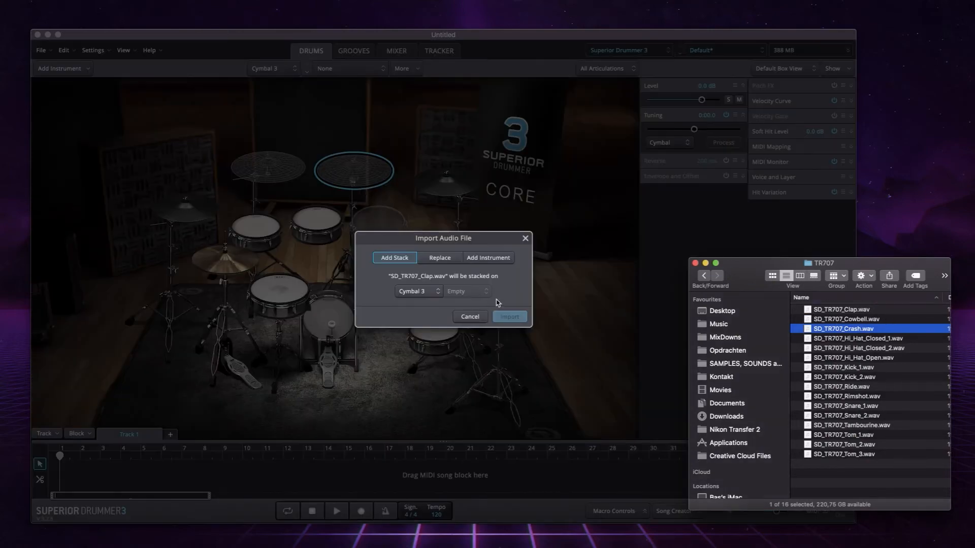
{"action": "left_click", "coordinate": [454, 258]}
{"action": "left_click", "coordinate": [510, 317]}
{"action": "left_click", "coordinate": [349, 174]}
{"action": "left_click", "coordinate": [185, 207]}
{"action": "left_click", "coordinate": [446, 181]}
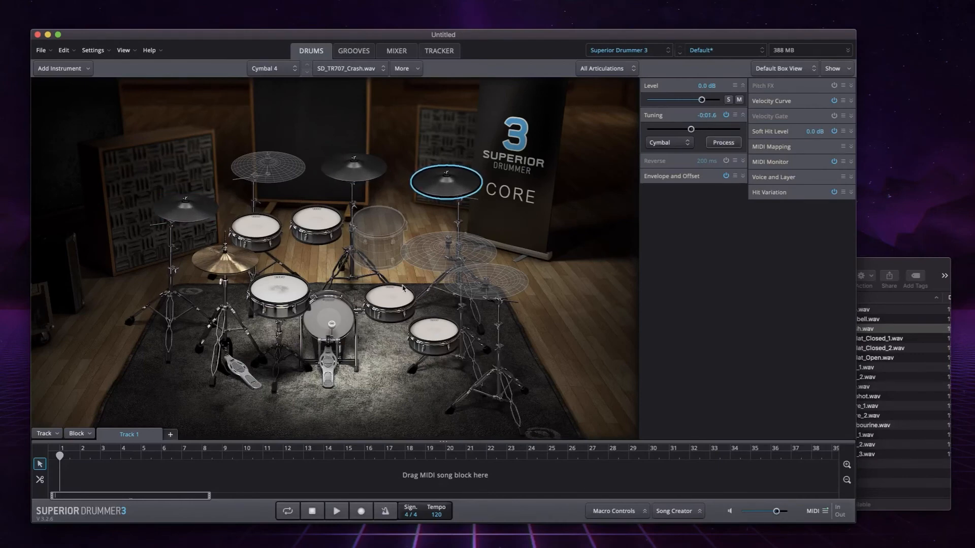
- Load the 20" Zildjian Kerope Ride onto the empty Ride and audition it
{"action": "right_click", "coordinate": [429, 262]}
{"action": "left_click", "coordinate": [477, 321]}
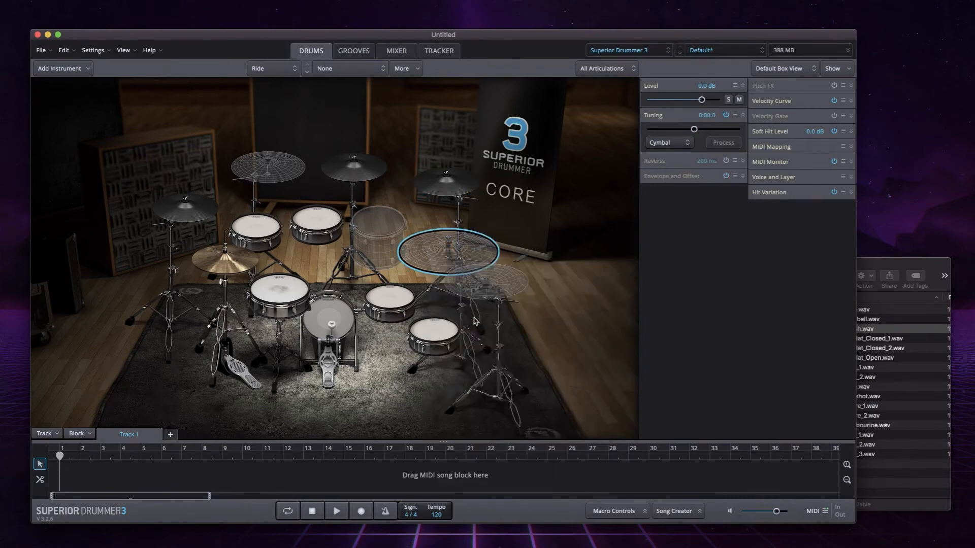
{"action": "left_click", "coordinate": [440, 259]}
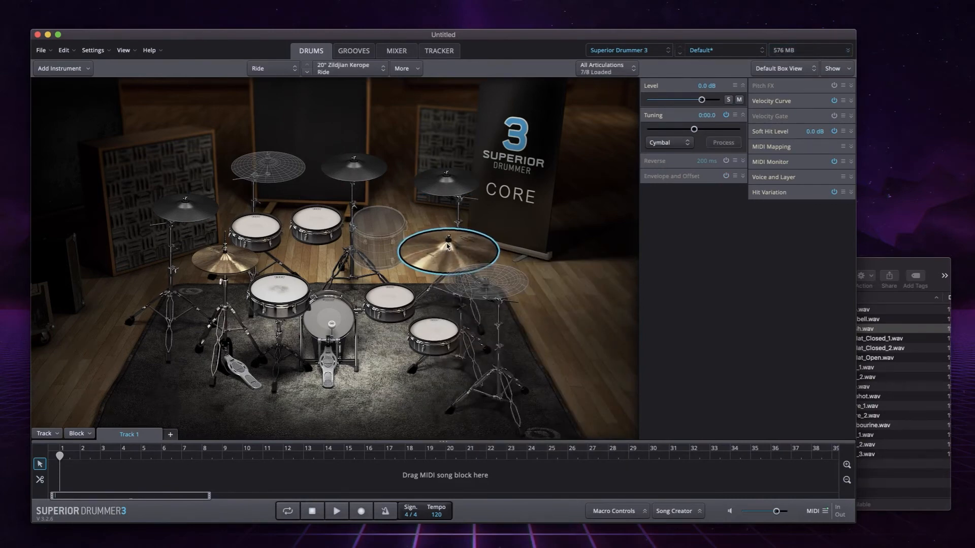
- Replace the Ride with the 22" Zildjian K Constantinople and audition it
{"action": "right_click", "coordinate": [440, 259]}
{"action": "left_click", "coordinate": [457, 331]}
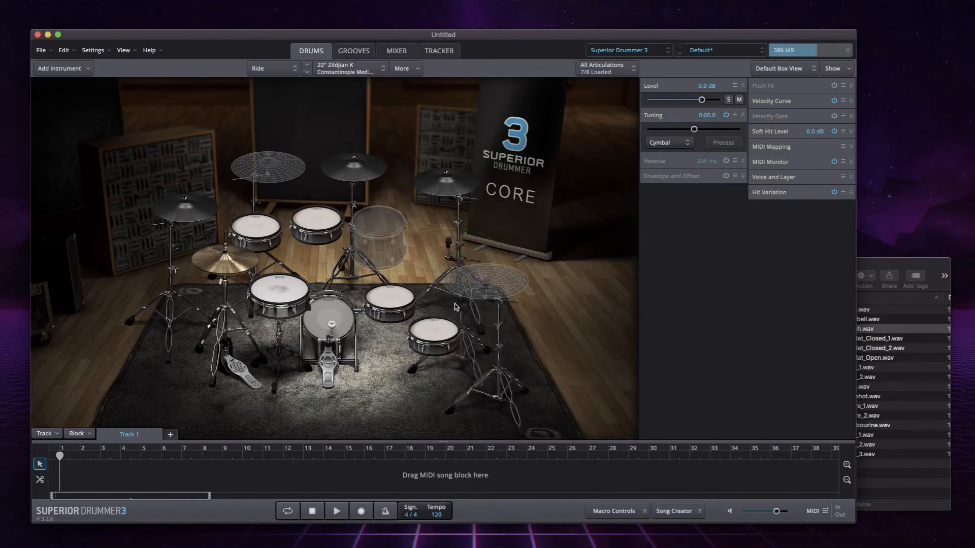
{"action": "left_click", "coordinate": [439, 266]}
{"action": "left_click", "coordinate": [437, 261]}
{"action": "left_click", "coordinate": [438, 262]}
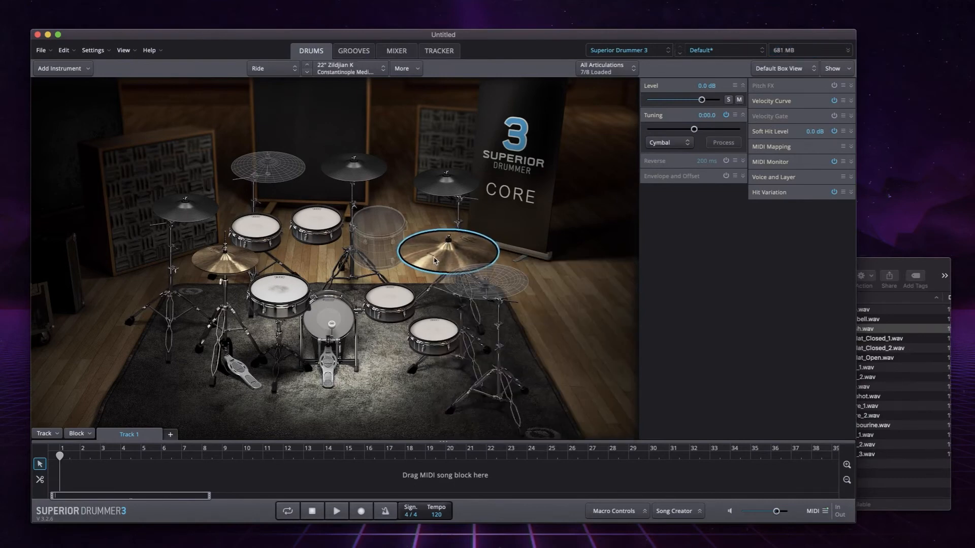
- Replace the Ride with the 24" Paiste 2002 Ride and audition it
{"action": "right_click", "coordinate": [434, 261]}
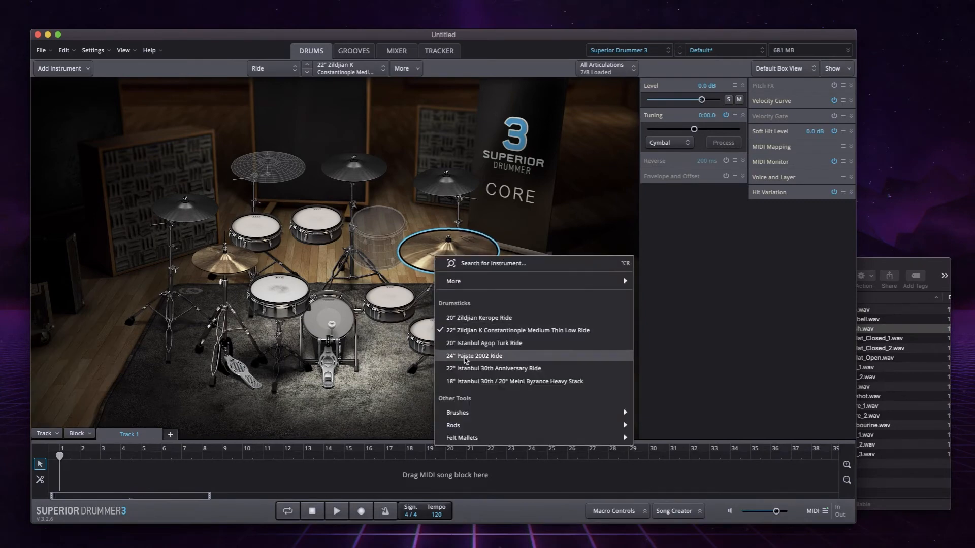
{"action": "left_click", "coordinate": [457, 353]}
{"action": "left_click", "coordinate": [435, 263]}
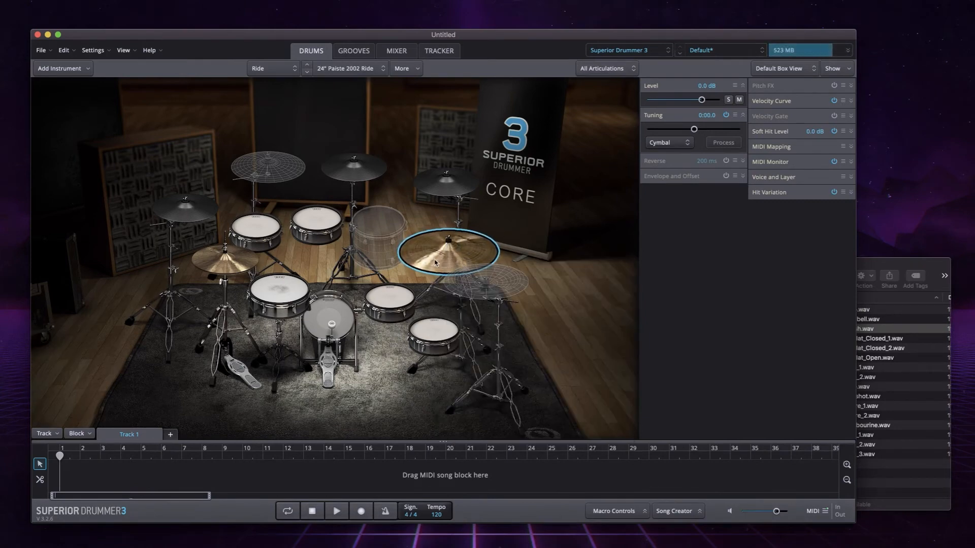
{"action": "left_click", "coordinate": [434, 262]}
{"action": "left_click", "coordinate": [434, 263]}
- Audition Racktom 1, Racktom 2, Floortom 1 and Floortom 2 together with the Ride
{"action": "left_click", "coordinate": [259, 230]}
{"action": "left_click", "coordinate": [311, 219]}
{"action": "left_click", "coordinate": [392, 300]}
{"action": "left_click", "coordinate": [433, 329]}
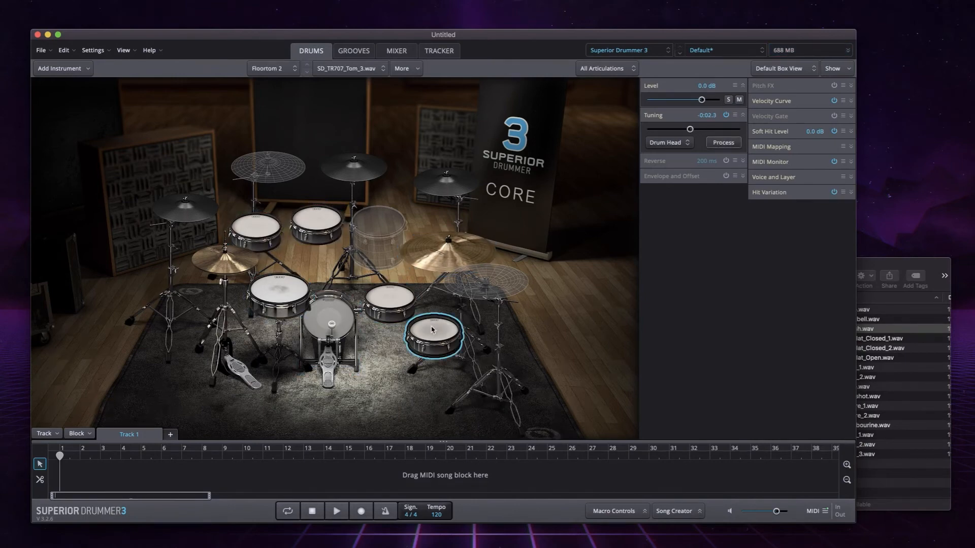
{"action": "left_click", "coordinate": [439, 267]}
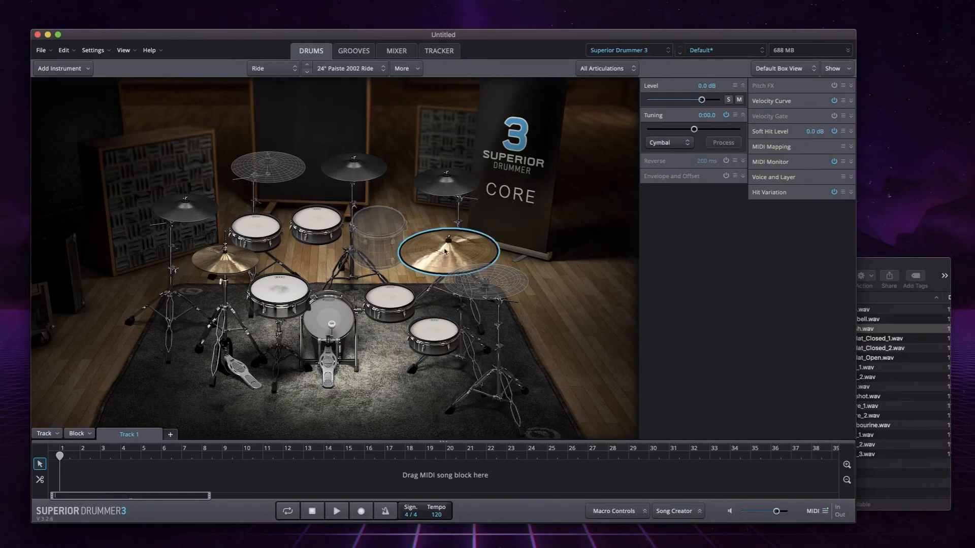
- Lower the level of the Cymbal 1 and Cymbal 4 crashes together to -7.9 dB and audition both
{"action": "left_click", "coordinate": [443, 198]}
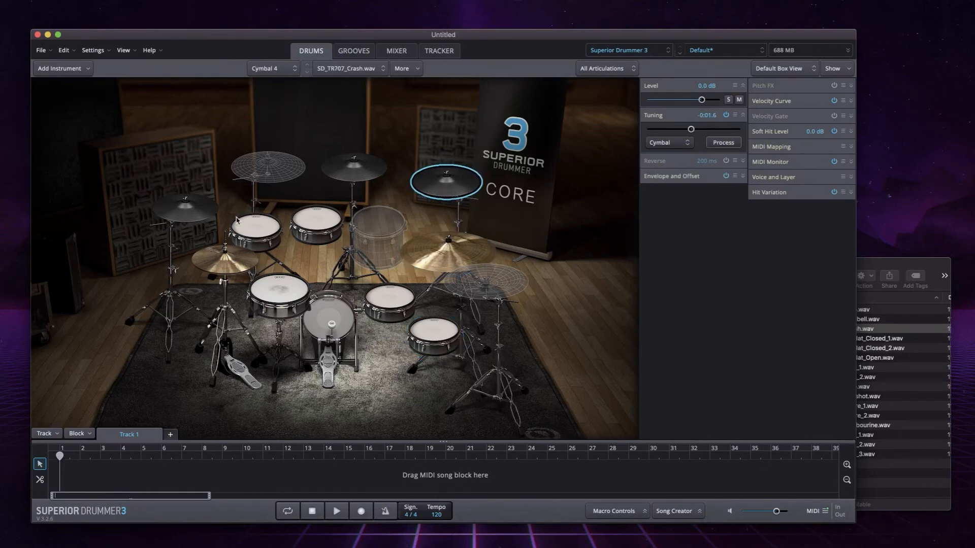
{"action": "left_click", "coordinate": [185, 206], "text": "shift"}
{"action": "left_click_drag", "start_coordinate": [701, 100], "coordinate": [689, 101]}
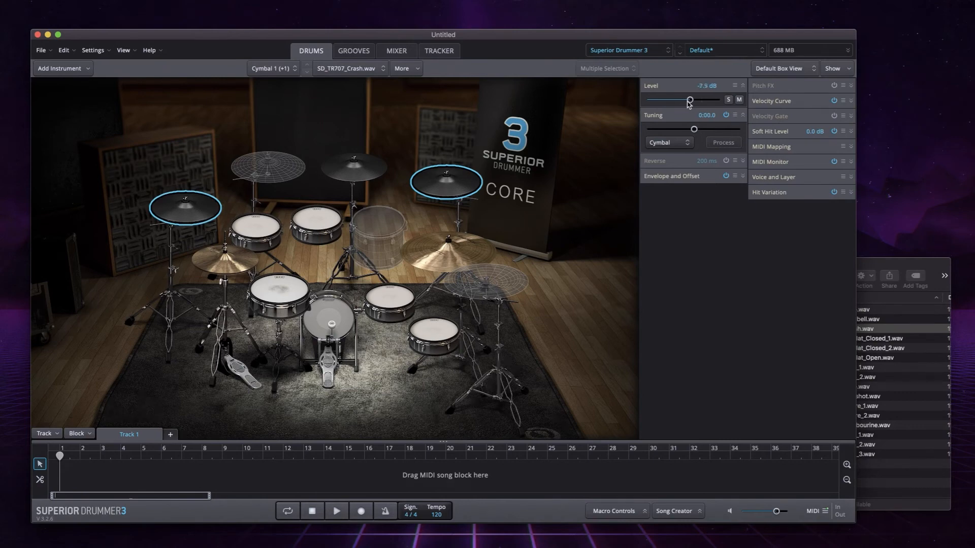
{"action": "left_click", "coordinate": [430, 197]}
{"action": "left_click", "coordinate": [188, 213]}
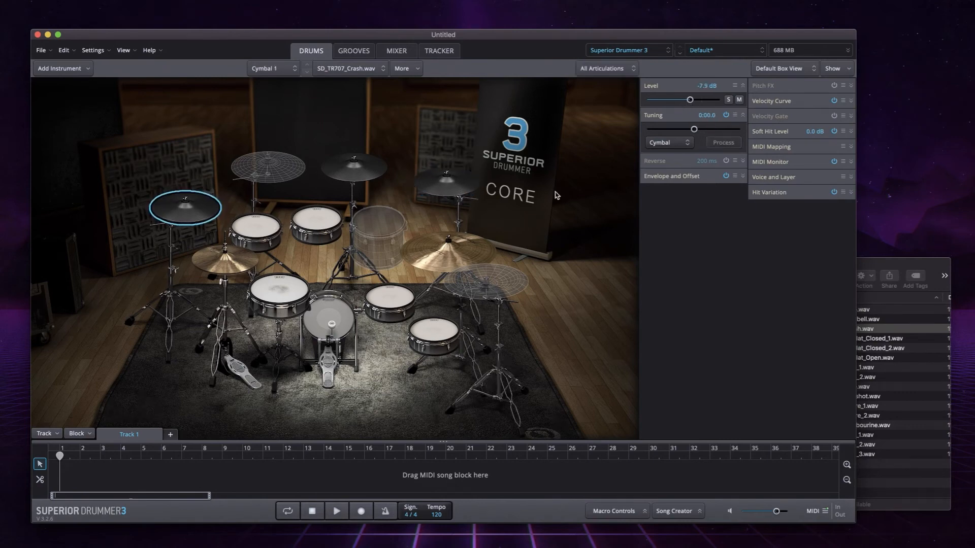
- Lower both crashes on Cymbal 1 and Cymbal 4 to -9.1 dB and compare them with Racktom 1 and the Snare
{"action": "left_click", "coordinate": [469, 194], "text": "shift"}
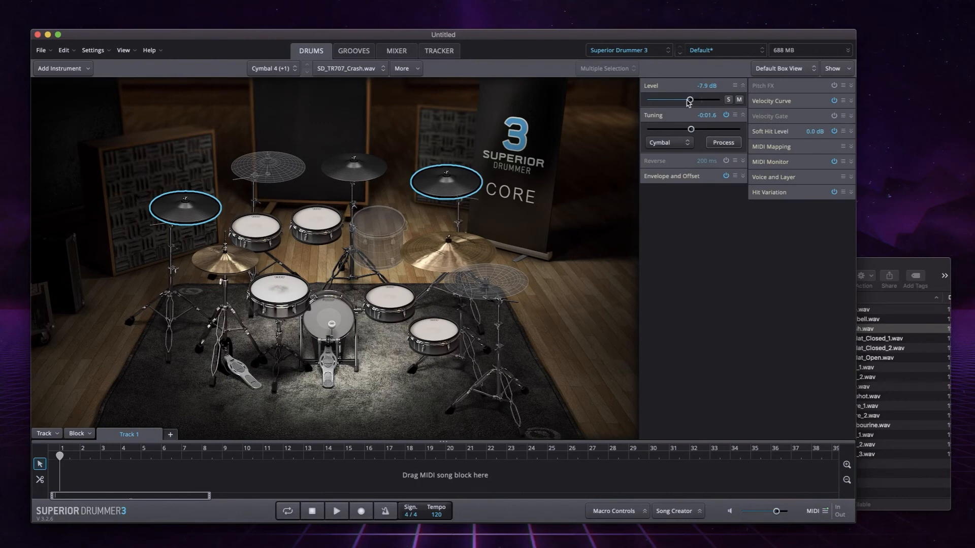
{"action": "left_click_drag", "start_coordinate": [686, 100], "coordinate": [685, 100]}
{"action": "left_click", "coordinate": [461, 190]}
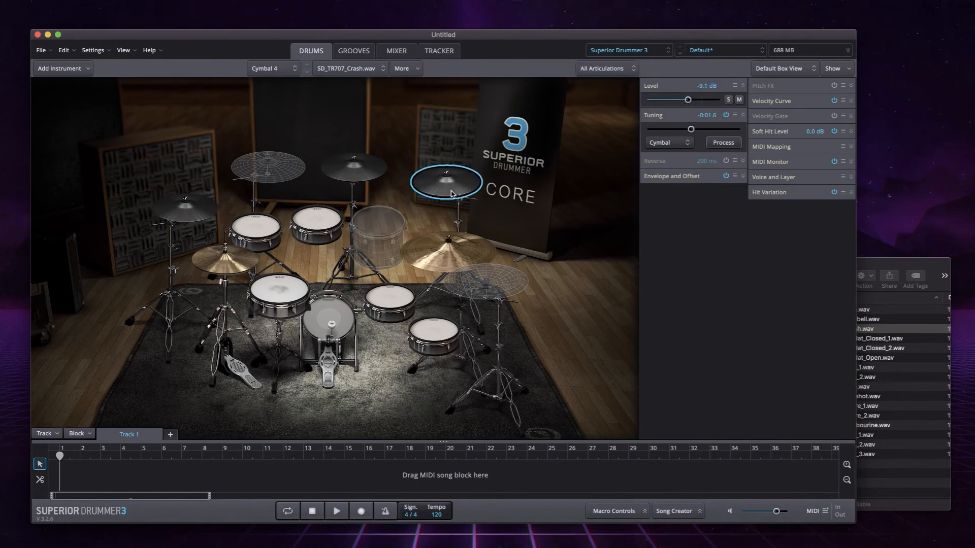
{"action": "left_click", "coordinate": [198, 213]}
{"action": "left_click", "coordinate": [254, 227]}
{"action": "left_click", "coordinate": [273, 288]}
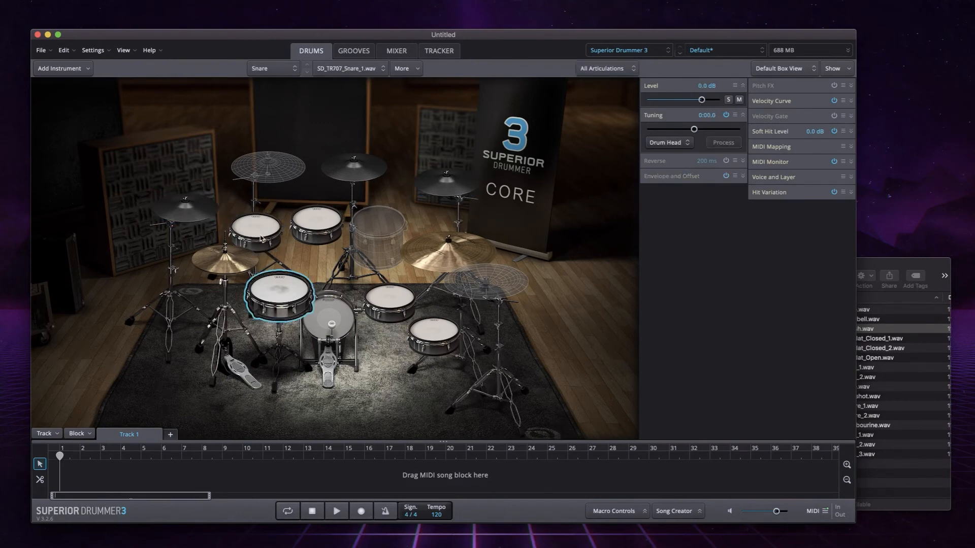
- Reduce the level of the Cymbal 1 and Cymbal 4 crashes to -14.6 dB and audition both
{"action": "left_click", "coordinate": [212, 216]}
{"action": "left_click", "coordinate": [446, 182], "text": "shift"}
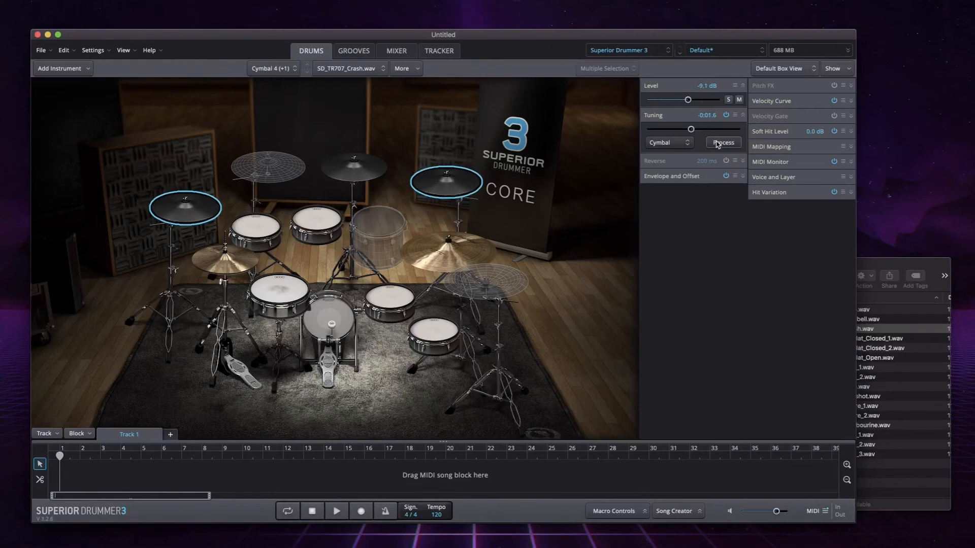
{"action": "left_click_drag", "start_coordinate": [688, 99], "coordinate": [680, 99]}
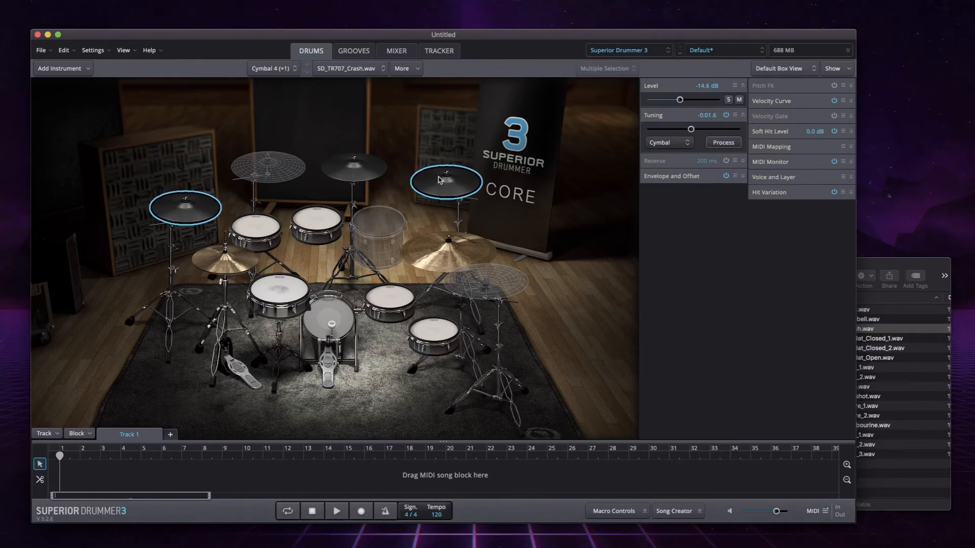
{"action": "left_click", "coordinate": [434, 193]}
{"action": "left_click", "coordinate": [162, 217]}
- Audition the kit's balance across the Snare, racktoms, floortoms, Ride, Cymbal 1, Hi-Hat and Kick
{"action": "left_click", "coordinate": [280, 292]}
{"action": "left_click", "coordinate": [255, 219]}
{"action": "left_click", "coordinate": [316, 221]}
{"action": "left_click", "coordinate": [280, 300]}
{"action": "left_click", "coordinate": [259, 226]}
{"action": "left_click", "coordinate": [319, 219]}
{"action": "left_click", "coordinate": [400, 293]}
{"action": "left_click", "coordinate": [434, 330]}
{"action": "left_click", "coordinate": [443, 261]}
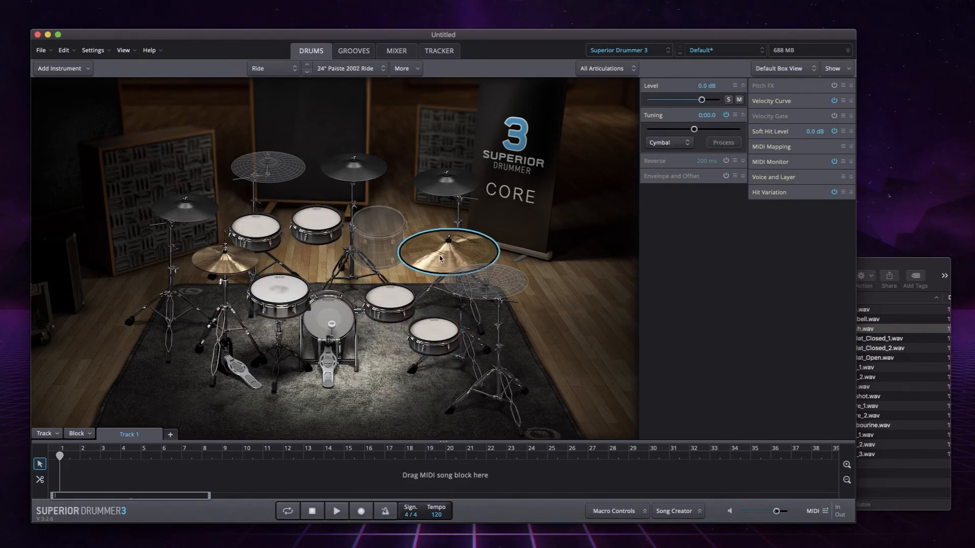
{"action": "left_click", "coordinate": [195, 218]}
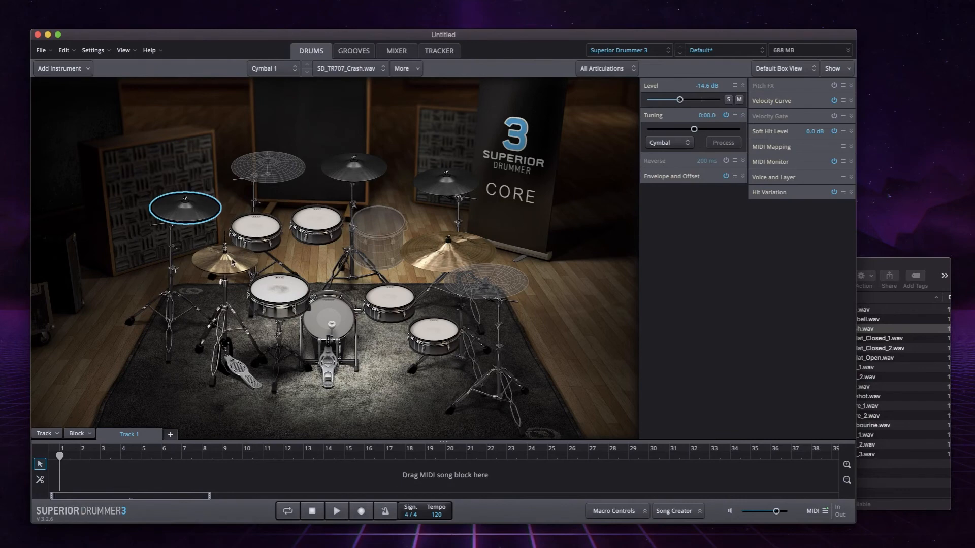
{"action": "left_click", "coordinate": [242, 272]}
{"action": "left_click", "coordinate": [367, 324]}
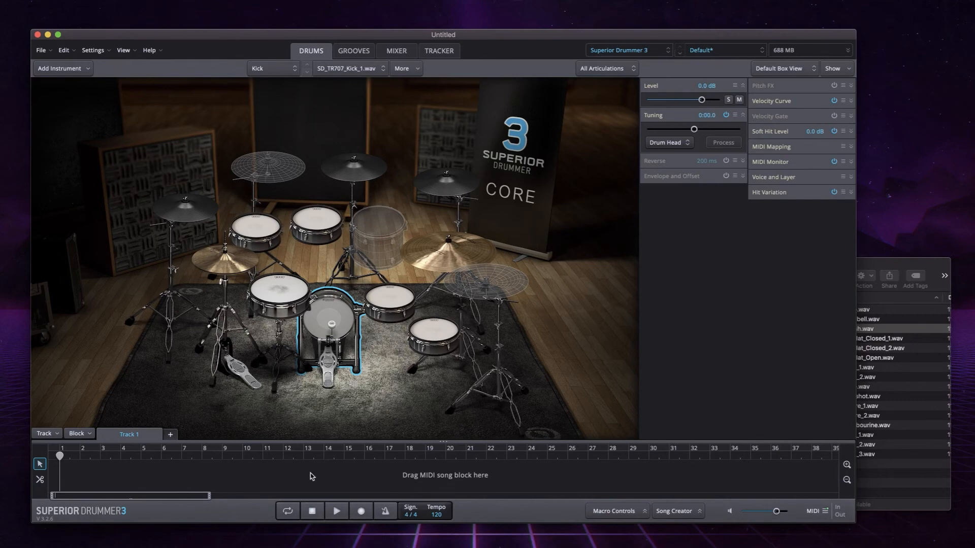
- Create a new empty block on Track 1, move it to the start of bar 1 and open it in the Grid Editor
{"action": "right_click", "coordinate": [78, 473]}
{"action": "mouse_move", "coordinate": [84, 478]}
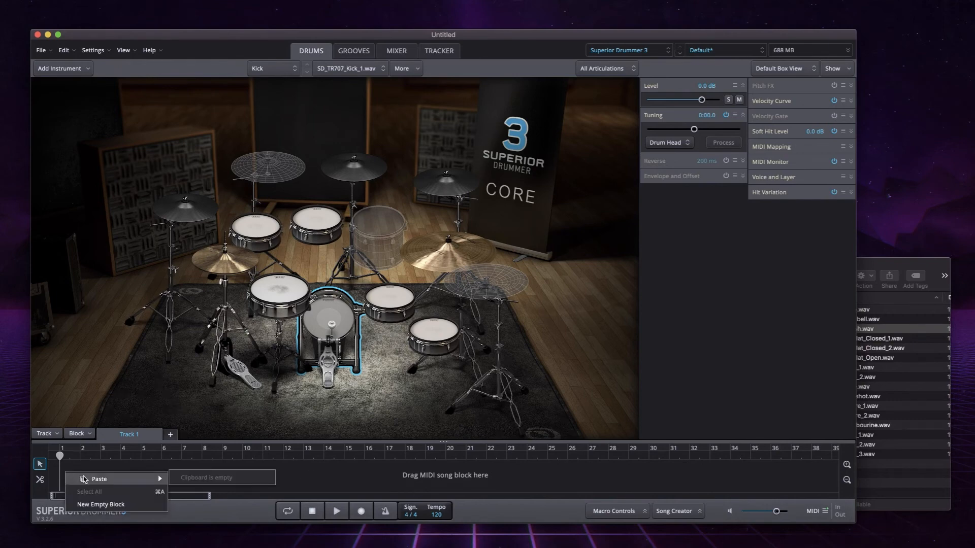
{"action": "left_click", "coordinate": [98, 507]}
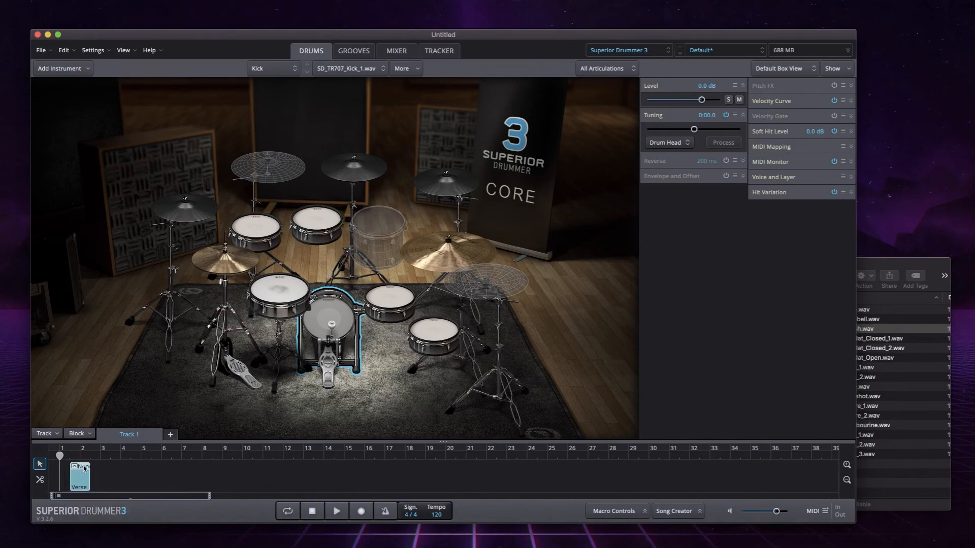
{"action": "left_click_drag", "start_coordinate": [84, 468], "coordinate": [69, 467]}
{"action": "double_click", "coordinate": [69, 482]}
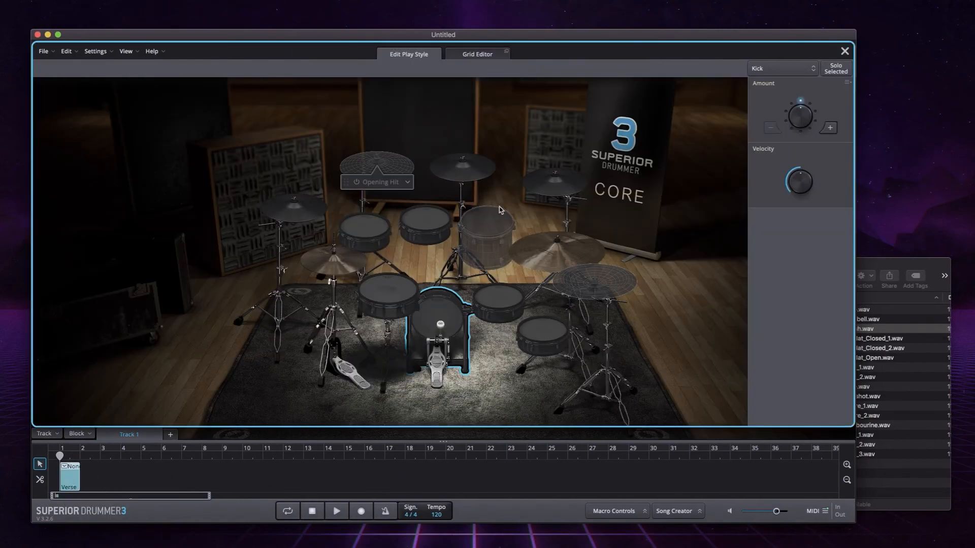
{"action": "left_click", "coordinate": [477, 55]}
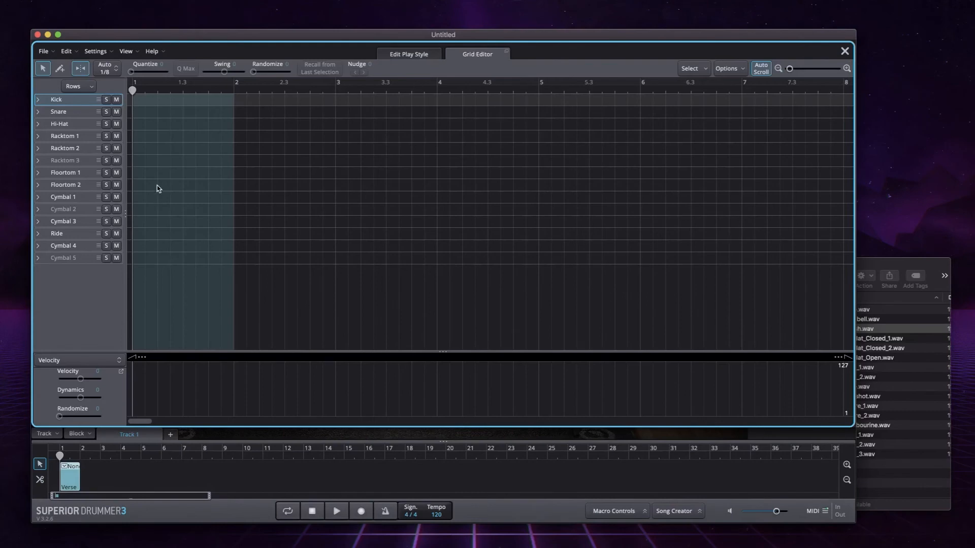
- Draw Kick notes at 1 and 1.3 and Snare notes on the second and fourth beats, and play the pattern
{"action": "left_click", "coordinate": [60, 68]}
{"action": "left_click", "coordinate": [133, 100]}
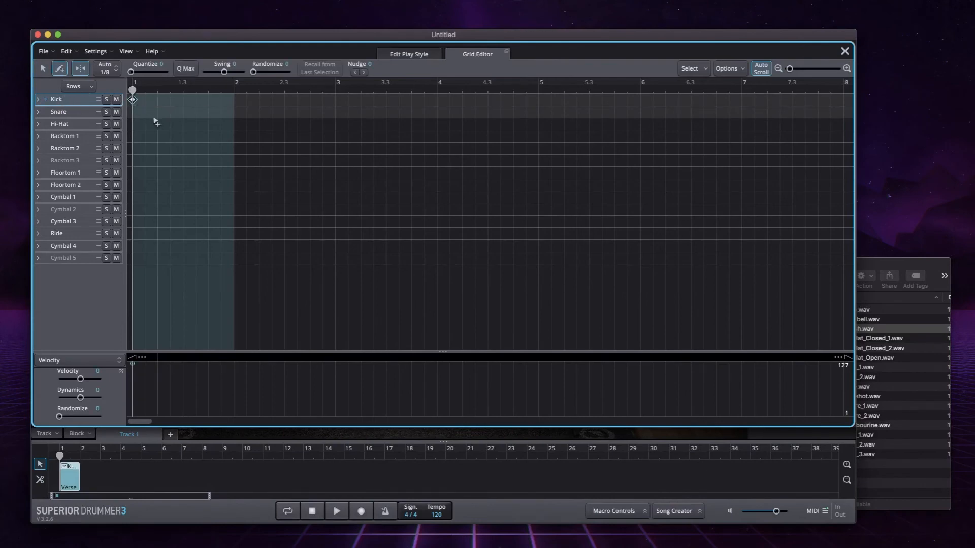
{"action": "left_click", "coordinate": [157, 112]}
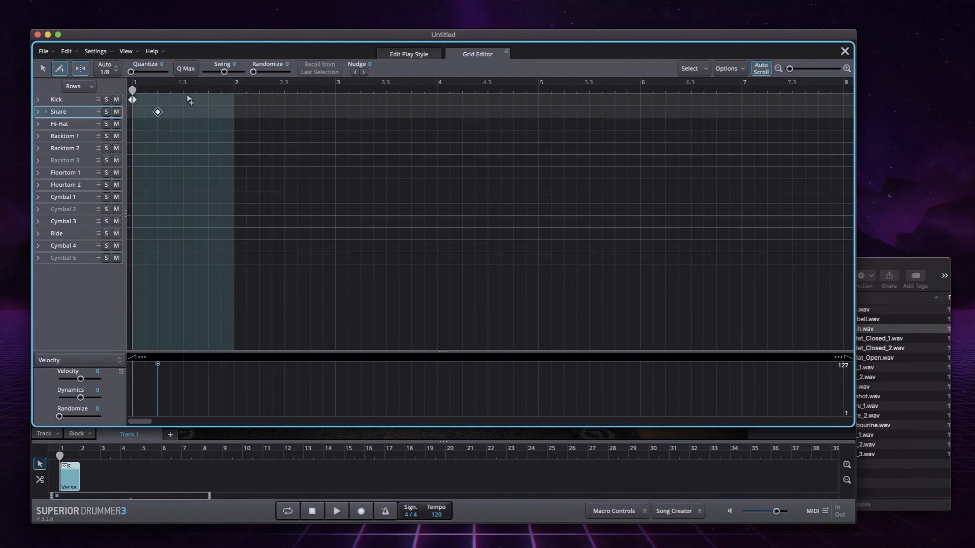
{"action": "left_click", "coordinate": [187, 100]}
{"action": "left_click", "coordinate": [210, 113]}
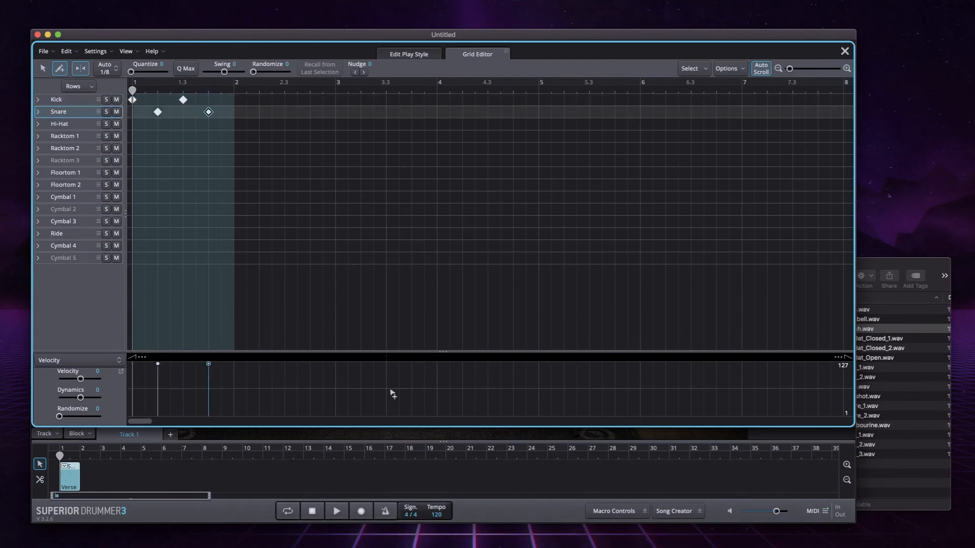
{"action": "left_click", "coordinate": [337, 512]}
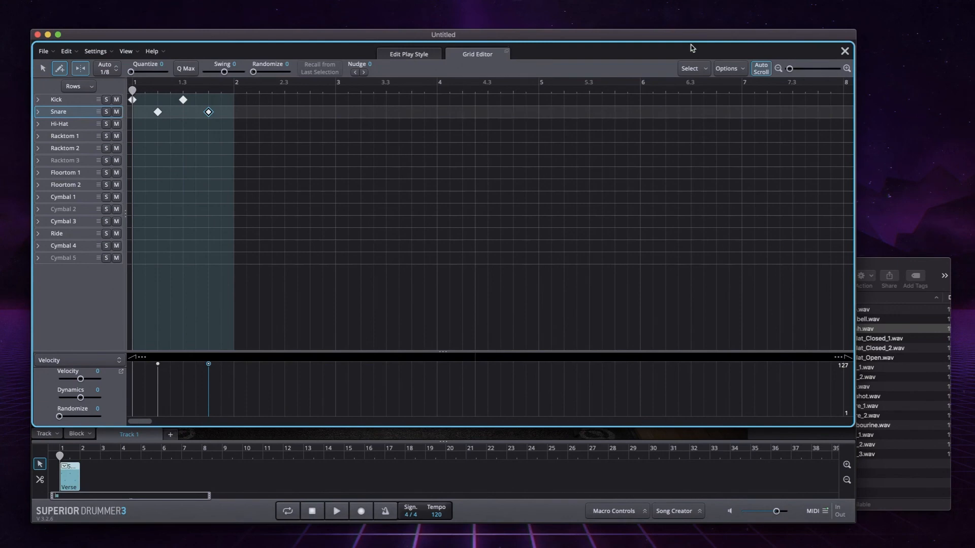
- Close the Grid Editor and view the mixer channels before returning to the drum kit view
{"action": "left_click", "coordinate": [845, 51]}
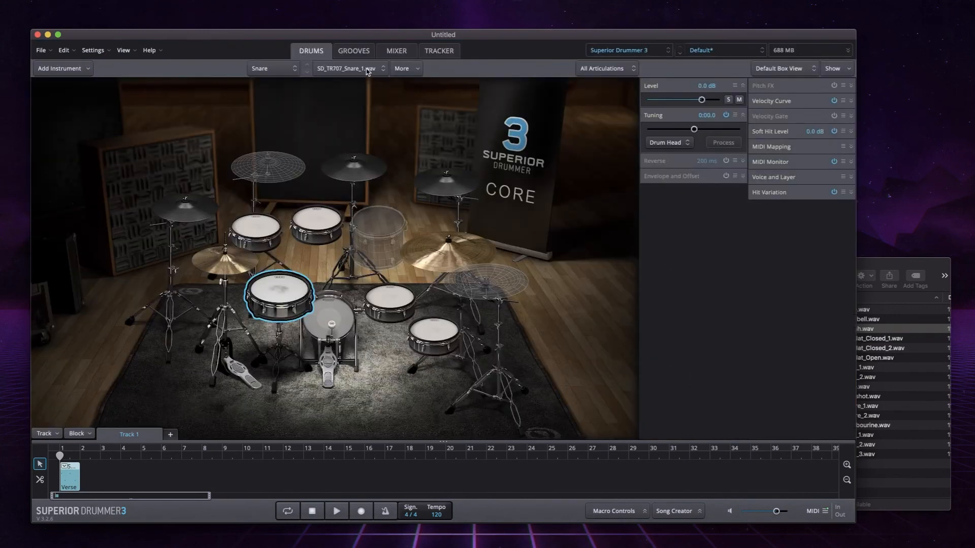
{"action": "left_click", "coordinate": [406, 55]}
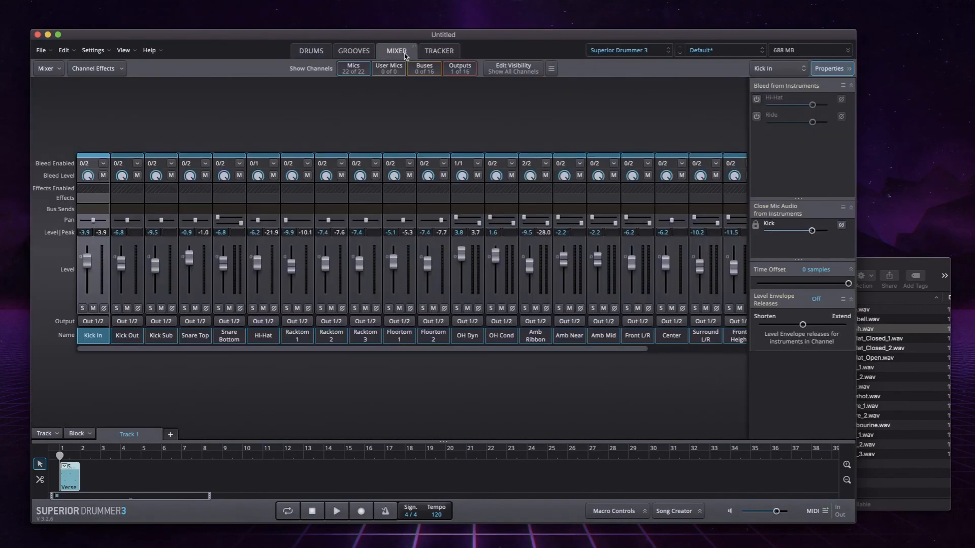
{"action": "left_click", "coordinate": [307, 53]}
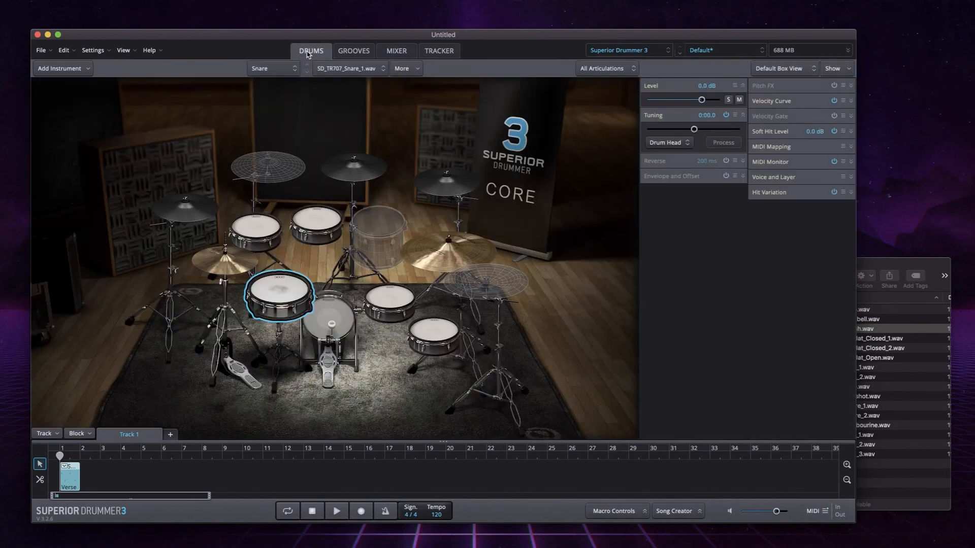